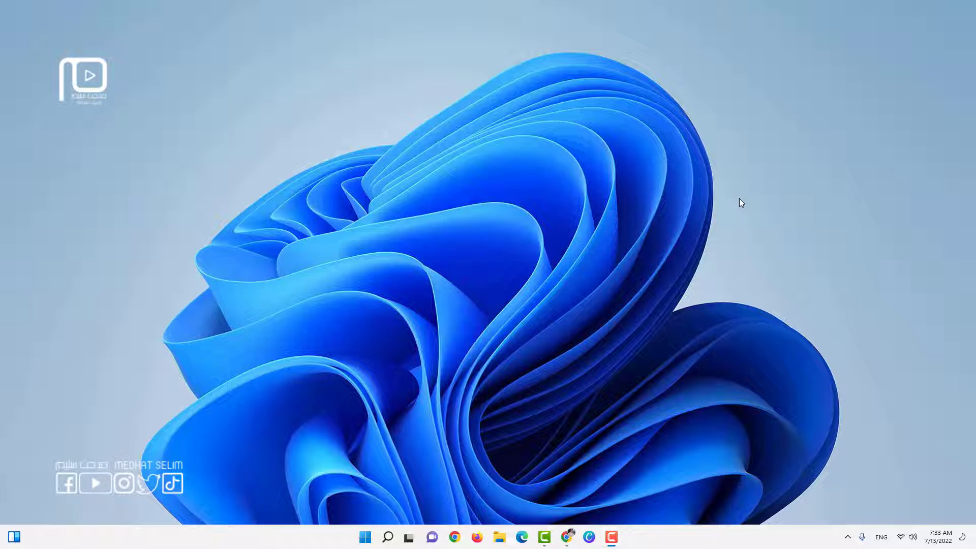
Open the advanced system settings from the About page of the Windows system settings, and close the Settings window.
{"action": "left_click", "coordinate": [367, 538]}
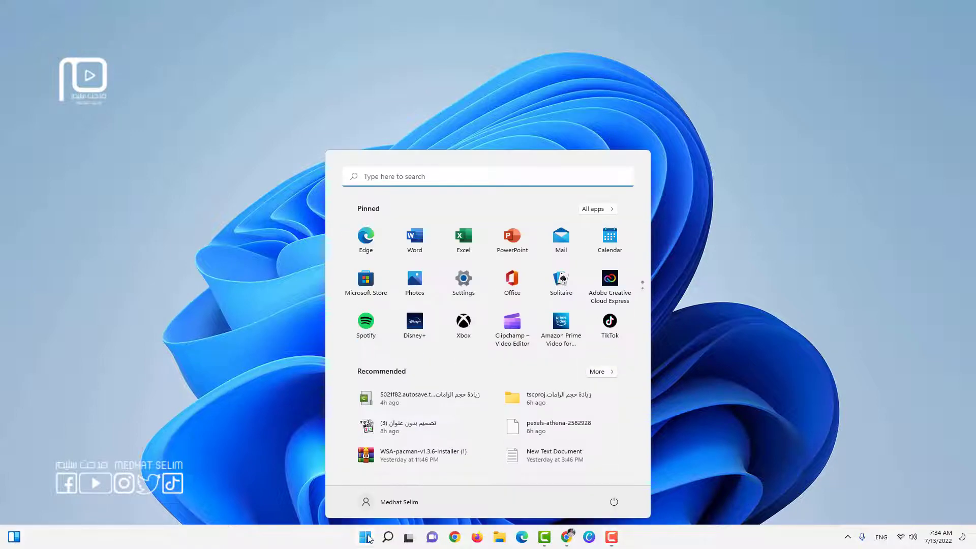
{"action": "left_click", "coordinate": [464, 282]}
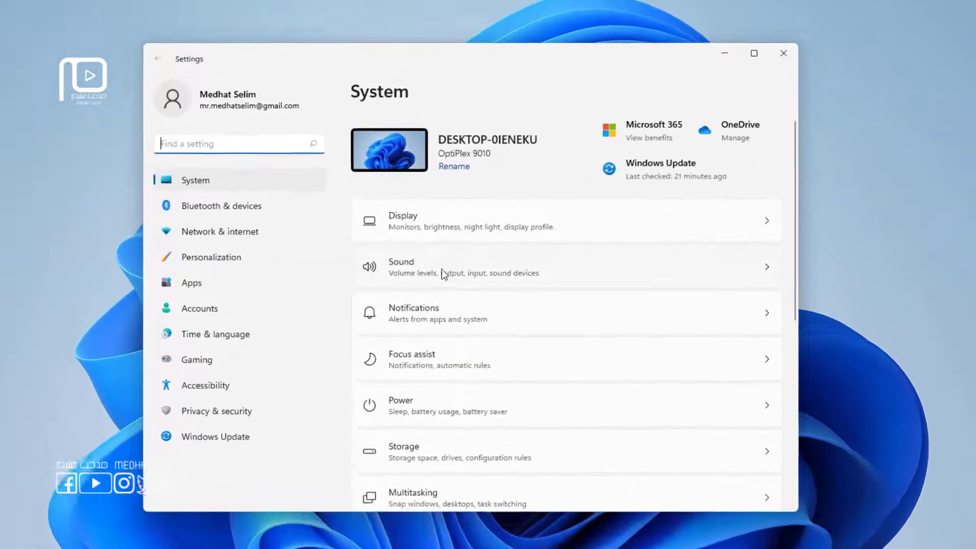
{"action": "scroll", "coordinate": [361, 227], "scroll_direction": "down", "scroll_amount": 6}
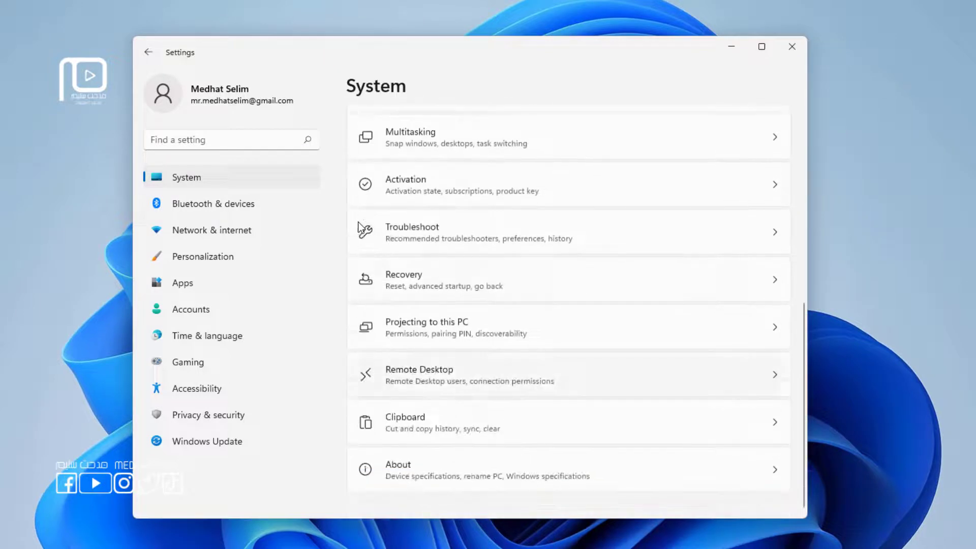
{"action": "left_click", "coordinate": [536, 475]}
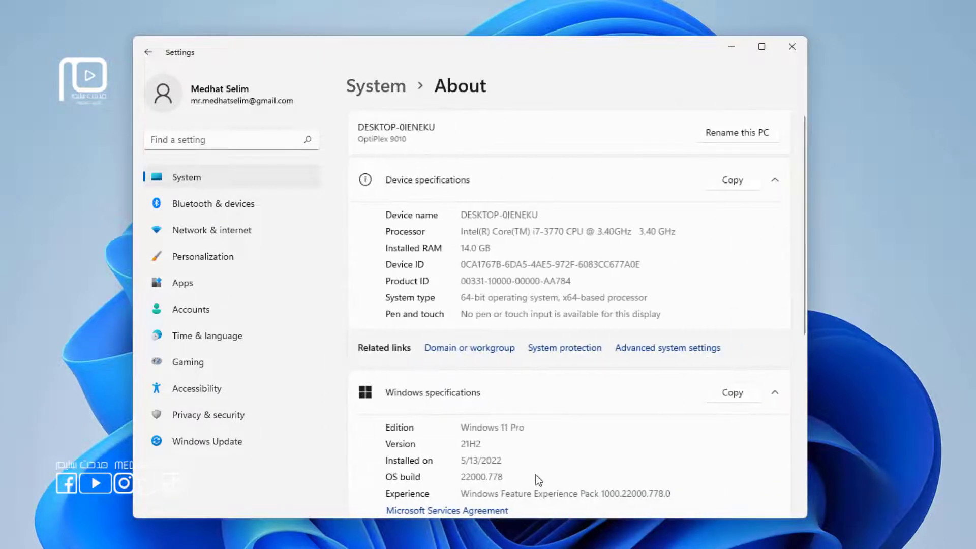
{"action": "left_click", "coordinate": [659, 355]}
{"action": "left_click_drag", "start_coordinate": [181, 62], "coordinate": [513, 107]}
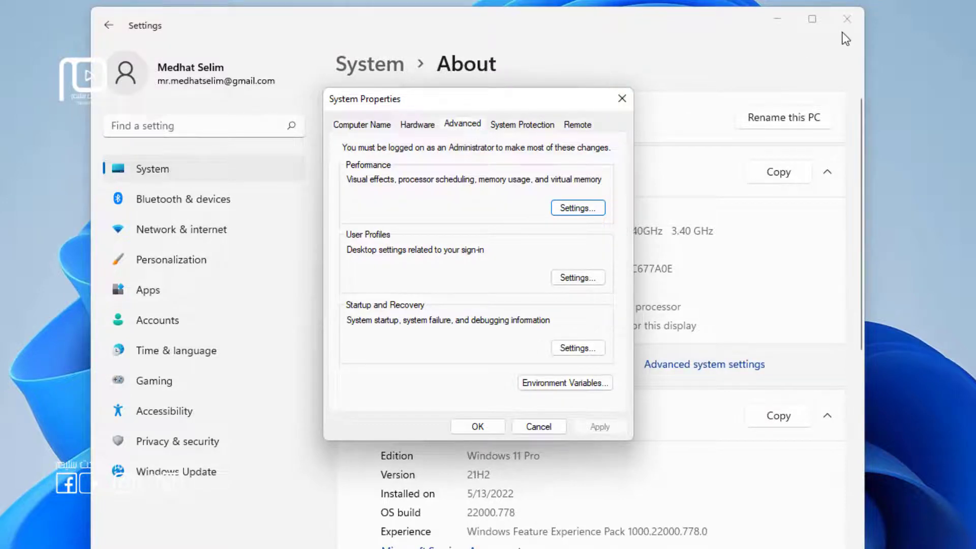
{"action": "left_click", "coordinate": [847, 20]}
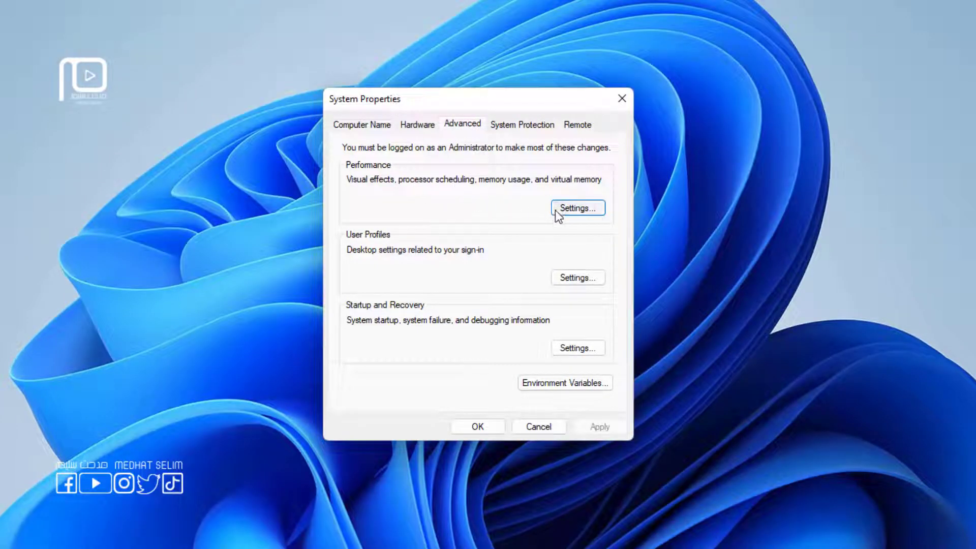
Open the virtual memory settings from the advanced performance options.
{"action": "left_click", "coordinate": [577, 207]}
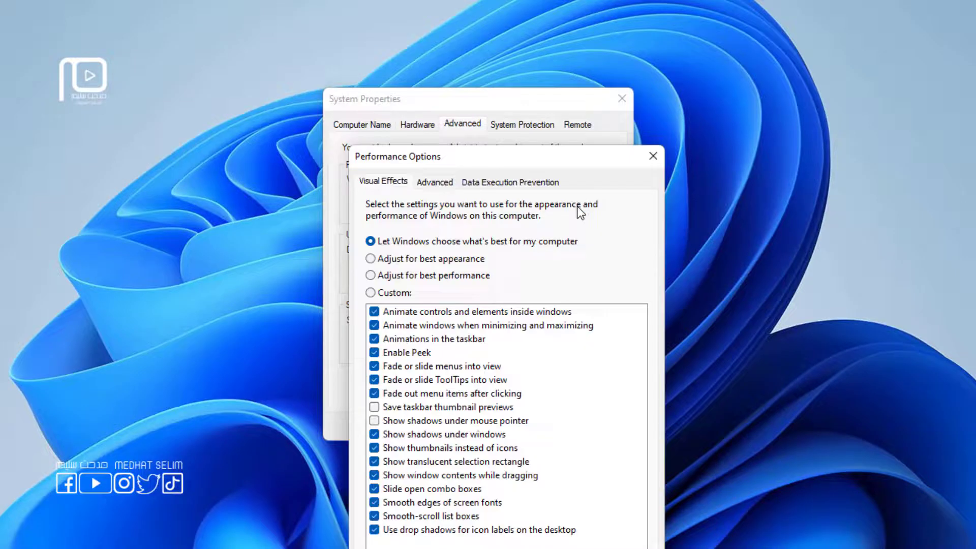
{"action": "left_click_drag", "start_coordinate": [547, 164], "coordinate": [517, 69]}
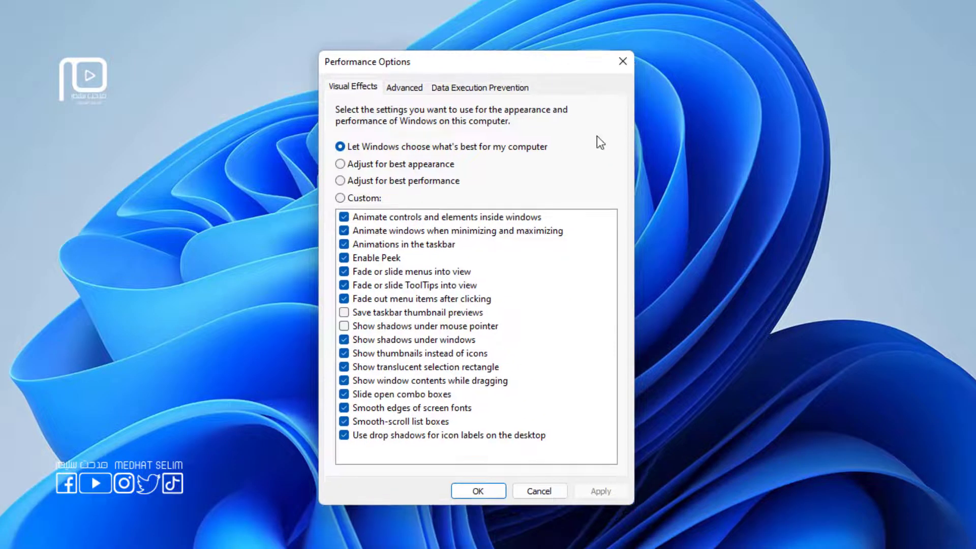
{"action": "left_click", "coordinate": [404, 86]}
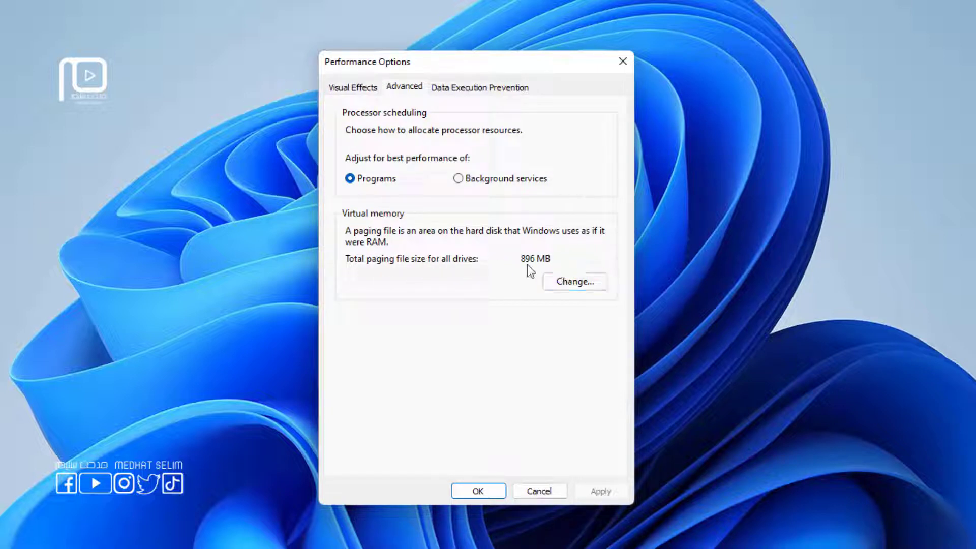
{"action": "left_click", "coordinate": [572, 283]}
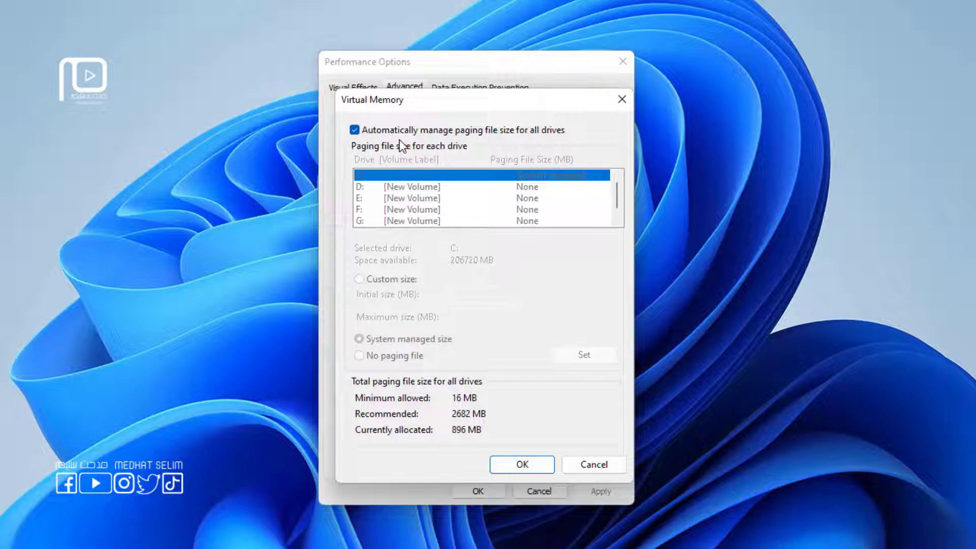
Turn off automatic paging file management for all drives and choose a custom size for drive H:.
{"action": "left_click", "coordinate": [355, 130]}
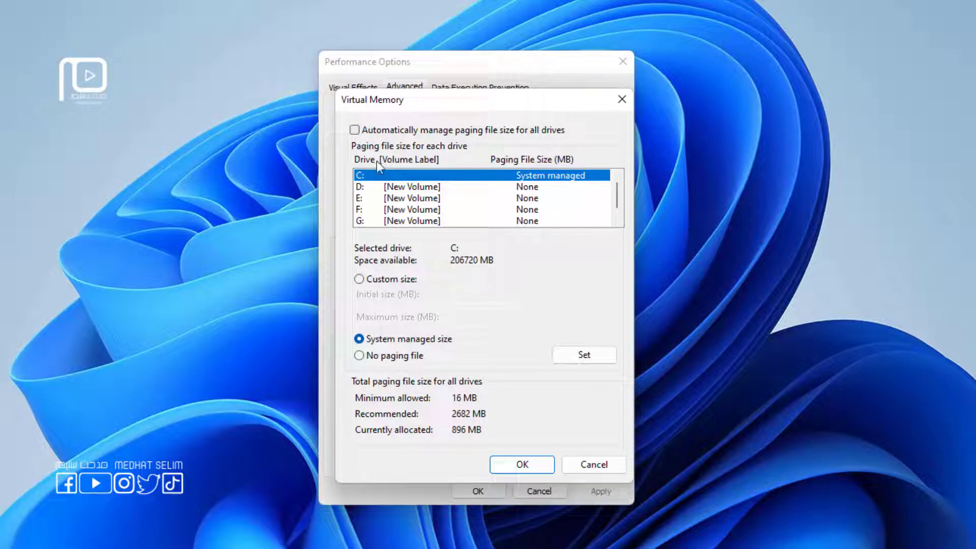
{"action": "scroll", "coordinate": [544, 213], "scroll_direction": "down", "scroll_amount": 1}
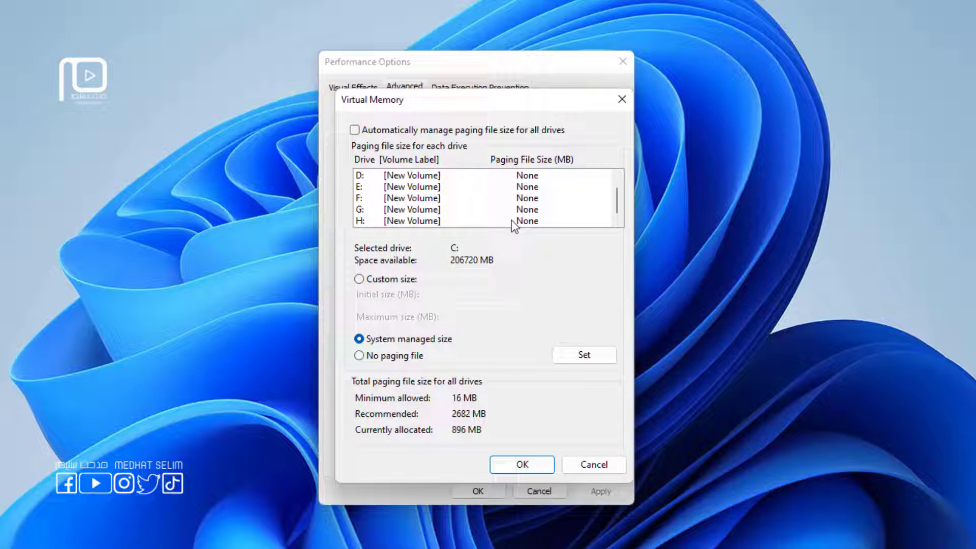
{"action": "left_click", "coordinate": [412, 223]}
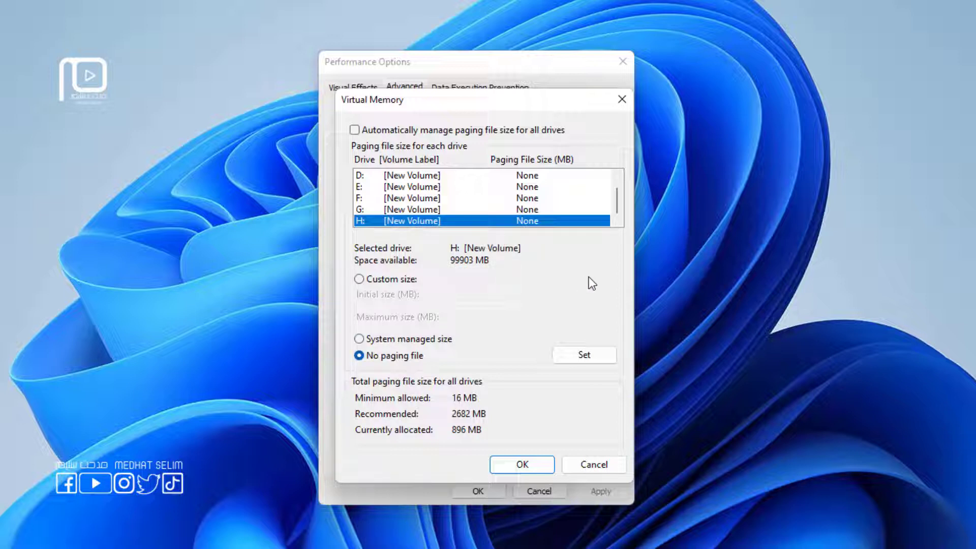
{"action": "left_click", "coordinate": [359, 281]}
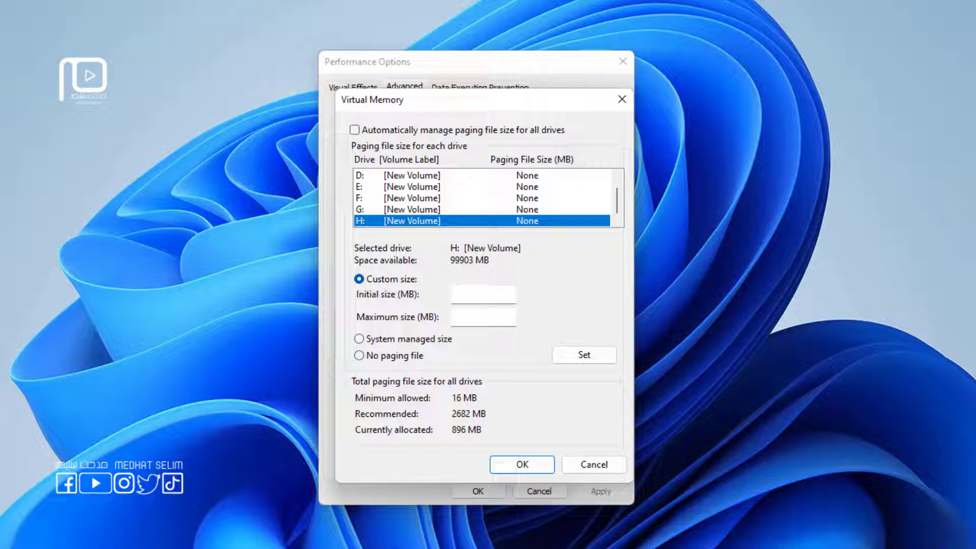
{"action": "left_click", "coordinate": [480, 292]}
Check the installed RAM in the device specifications of the system settings, and close the Settings window.
{"action": "key", "text": "super"}
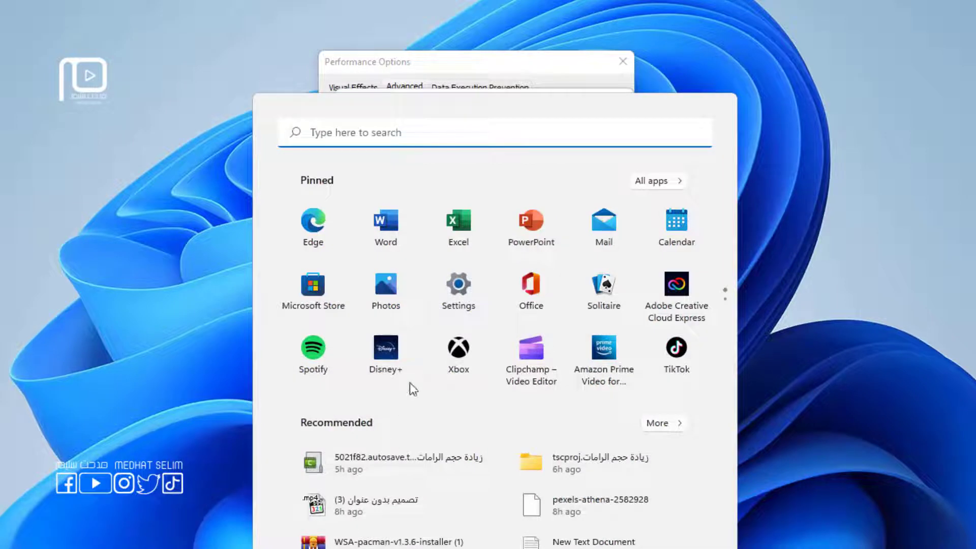
{"action": "left_click", "coordinate": [458, 291]}
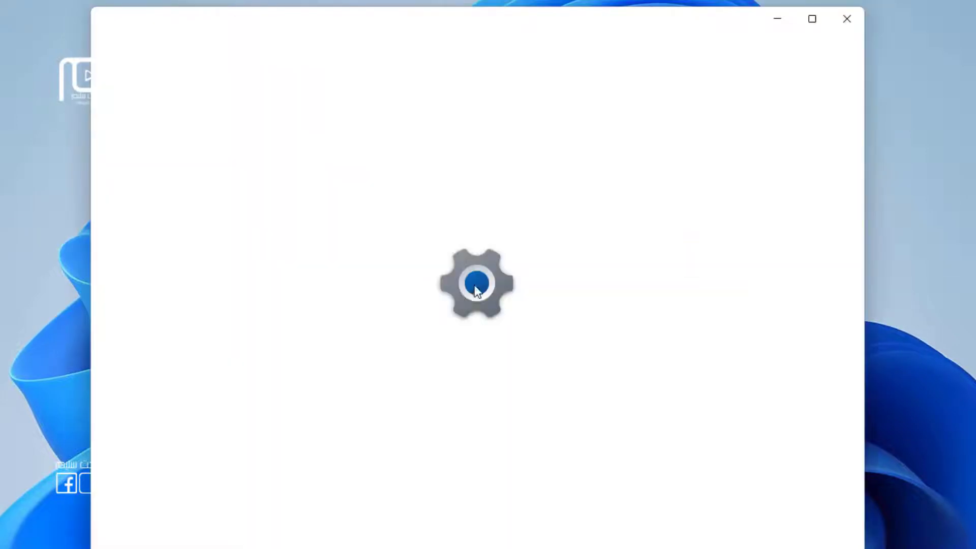
{"action": "scroll", "coordinate": [513, 365], "scroll_direction": "down", "scroll_amount": 8}
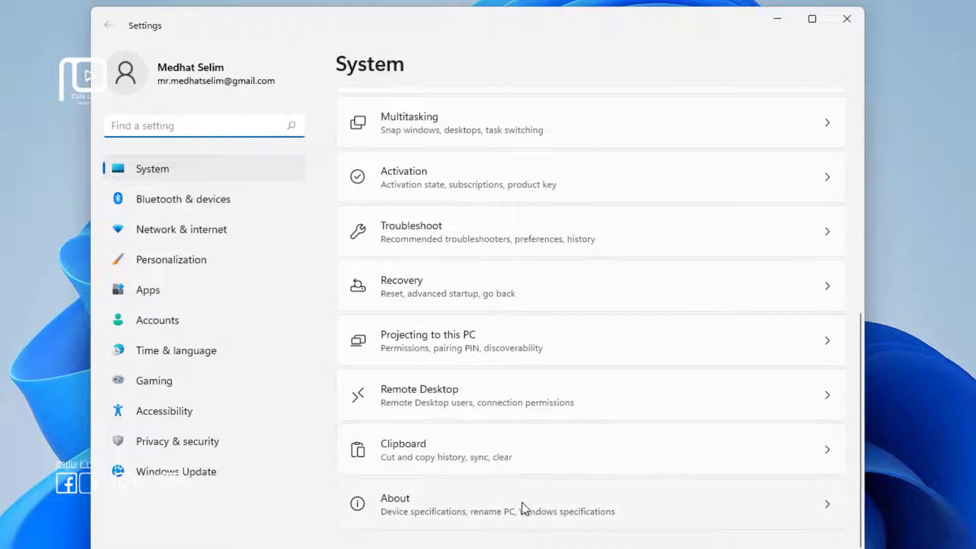
{"action": "left_click", "coordinate": [481, 514]}
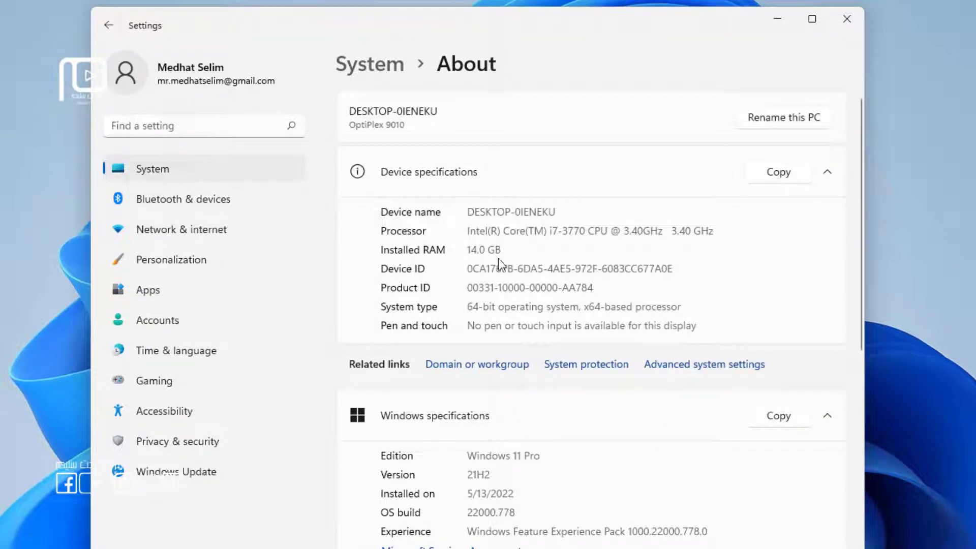
{"action": "left_click", "coordinate": [841, 26]}
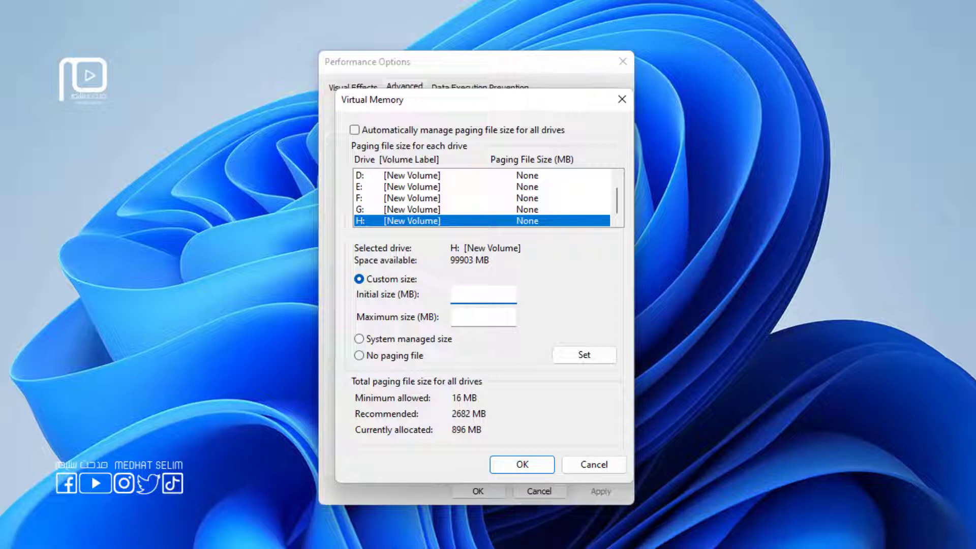
Open Calculator beside the virtual memory dialog and calculate 14336 × 1.5.
{"action": "key", "text": "super"}
{"action": "type", "text": "c"}
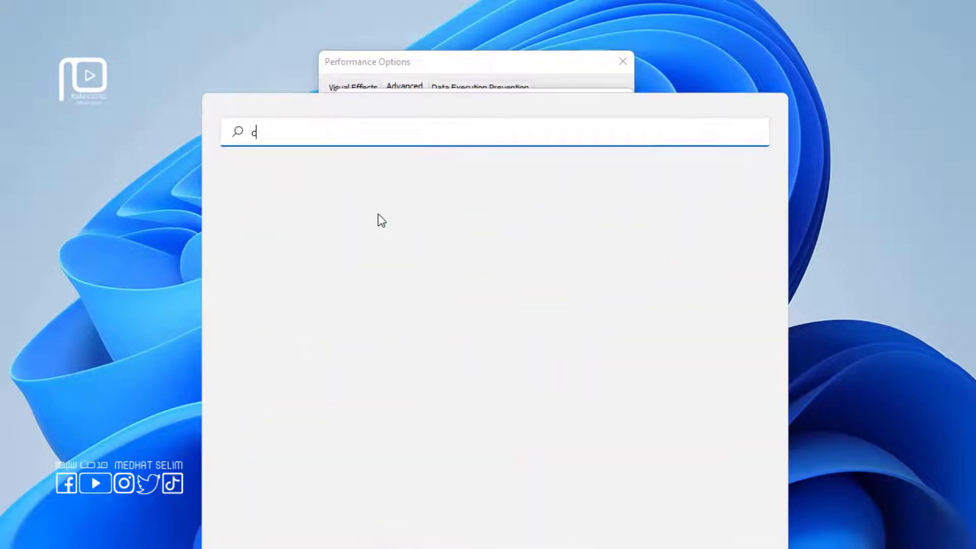
{"action": "type", "text": "alculator"}
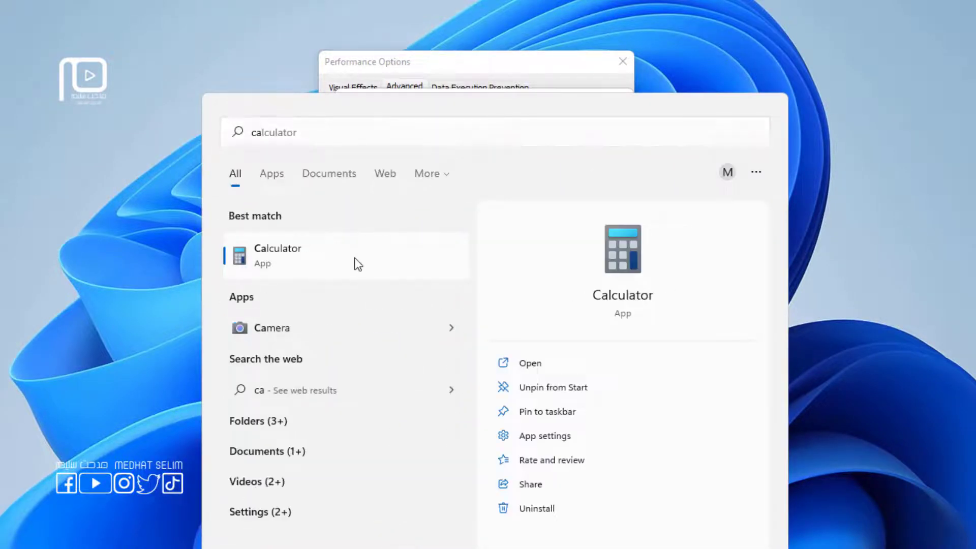
{"action": "left_click", "coordinate": [358, 265]}
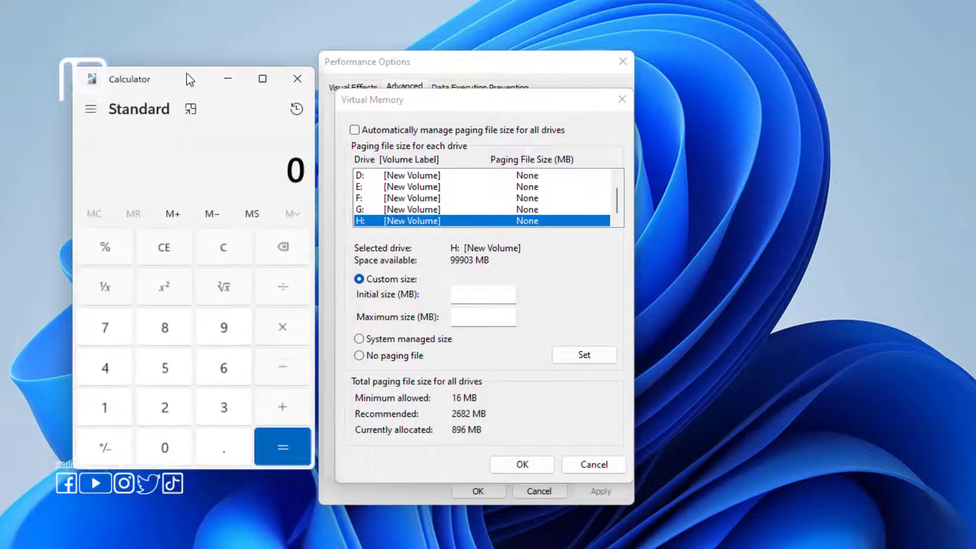
{"action": "left_click_drag", "start_coordinate": [186, 74], "coordinate": [182, 65]}
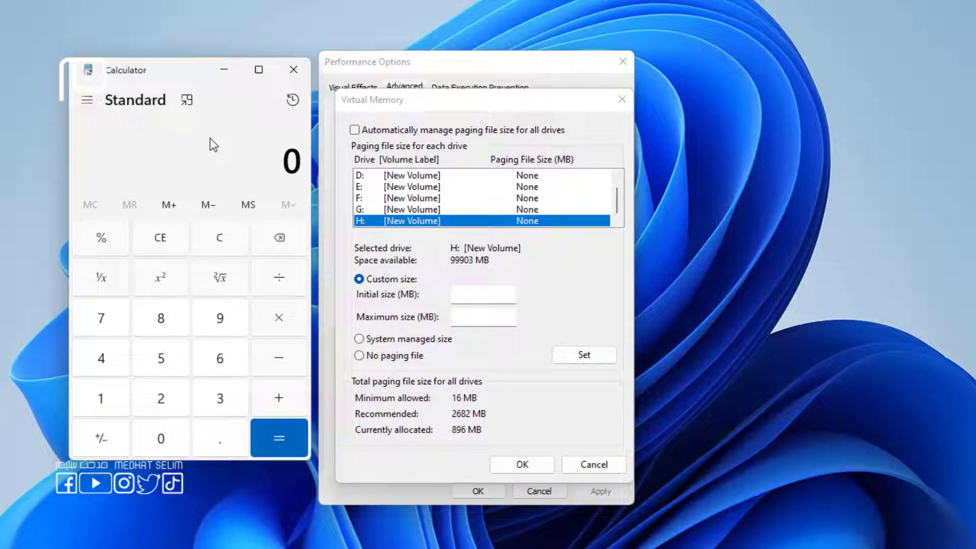
{"action": "type", "text": "14,336"}
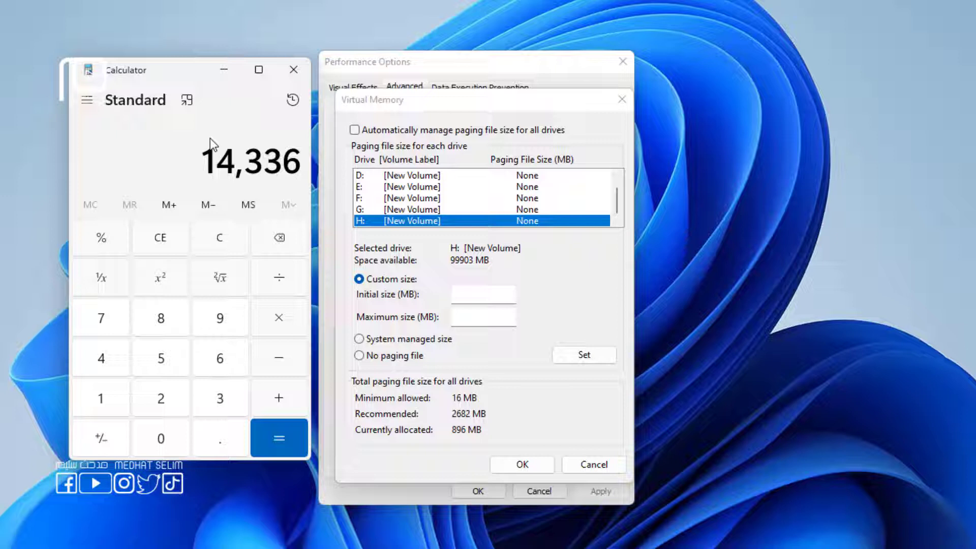
{"action": "key", "text": "asterisk"}
{"action": "type", "text": "1.5"}
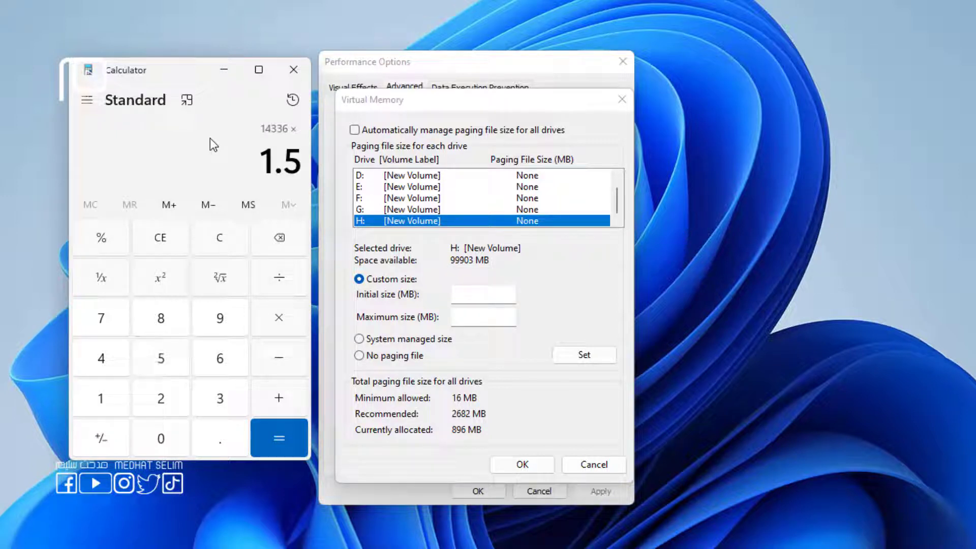
{"action": "key", "text": "Return"}
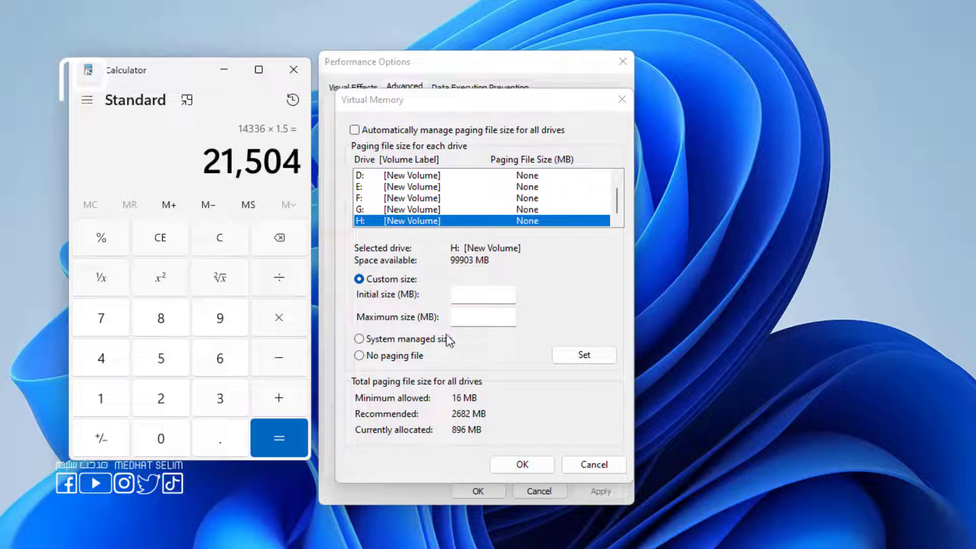
Set the initial paging file size for drive H: to 21504 MB.
{"action": "left_click", "coordinate": [486, 297]}
{"action": "type", "text": "2"}
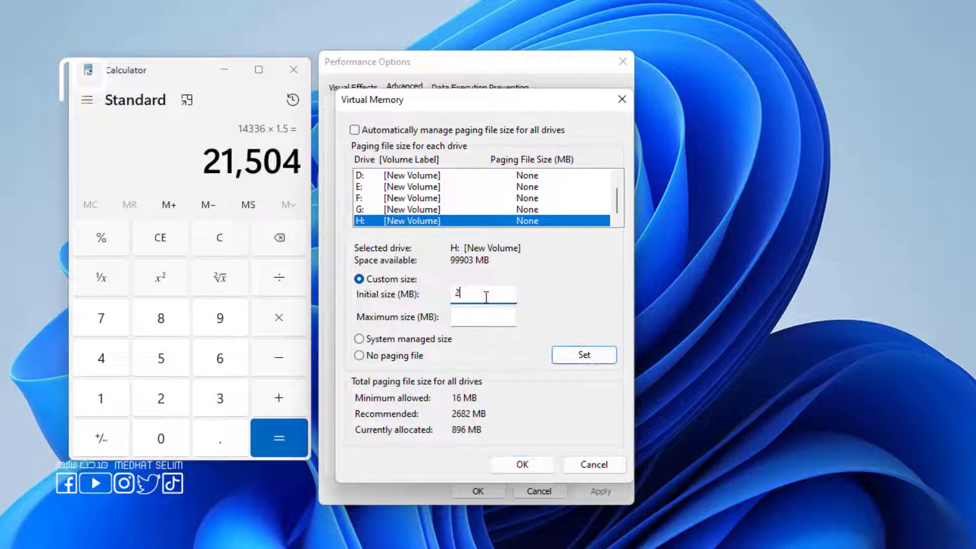
{"action": "type", "text": "1504"}
Calculate 14336 × 3 in Calculator and set the maximum paging file size for drive H: to 43008 MB.
{"action": "left_click", "coordinate": [262, 156]}
{"action": "key", "text": "Escape"}
{"action": "key", "text": "alt+Tab"}
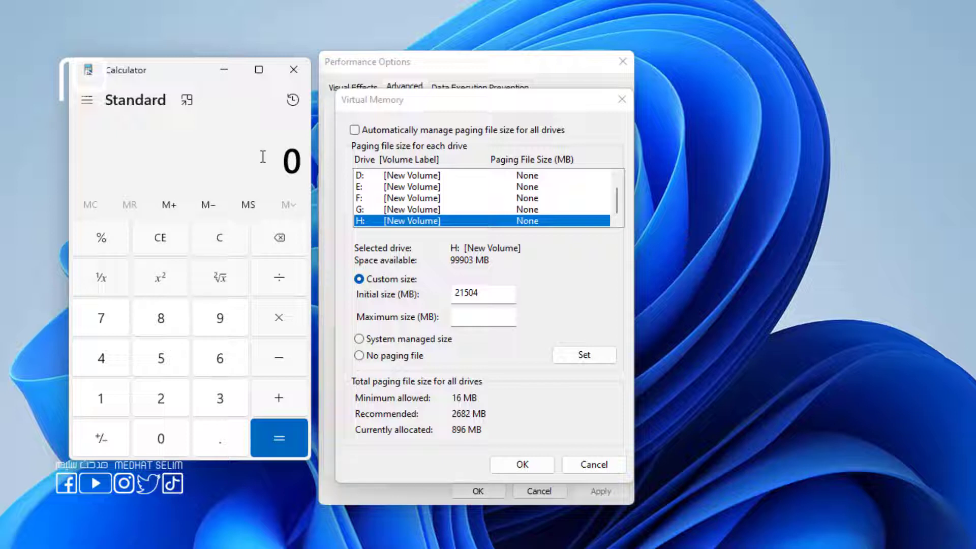
{"action": "type", "text": "14,336"}
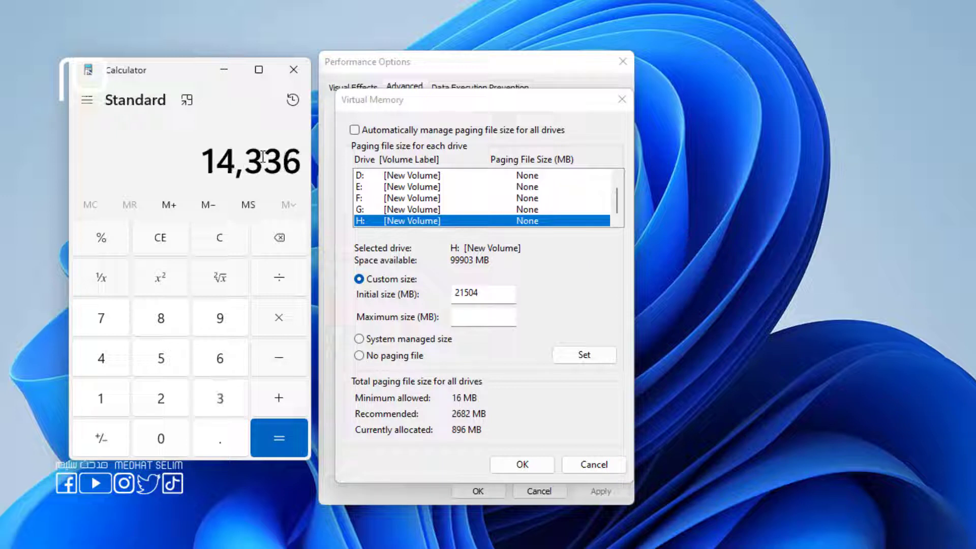
{"action": "type", "text": "*3"}
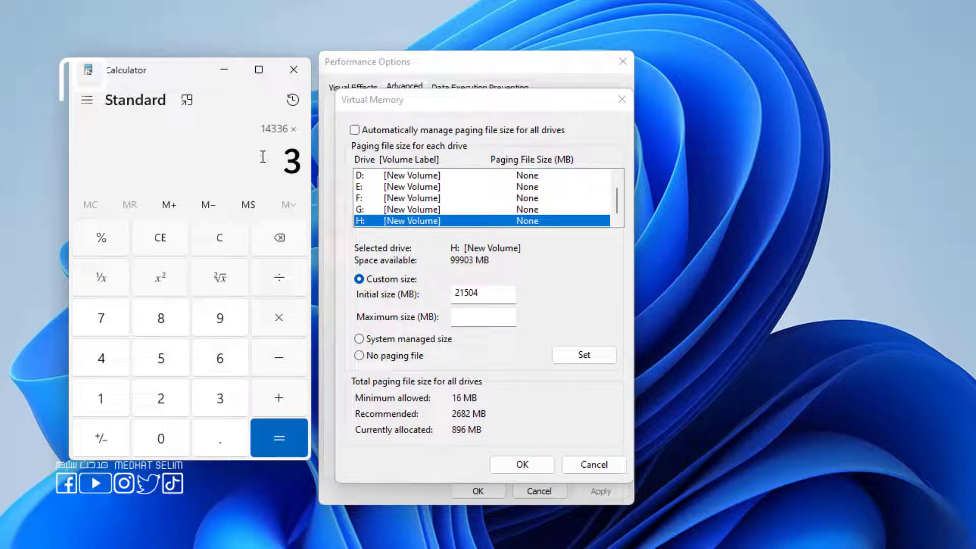
{"action": "key", "text": "Return"}
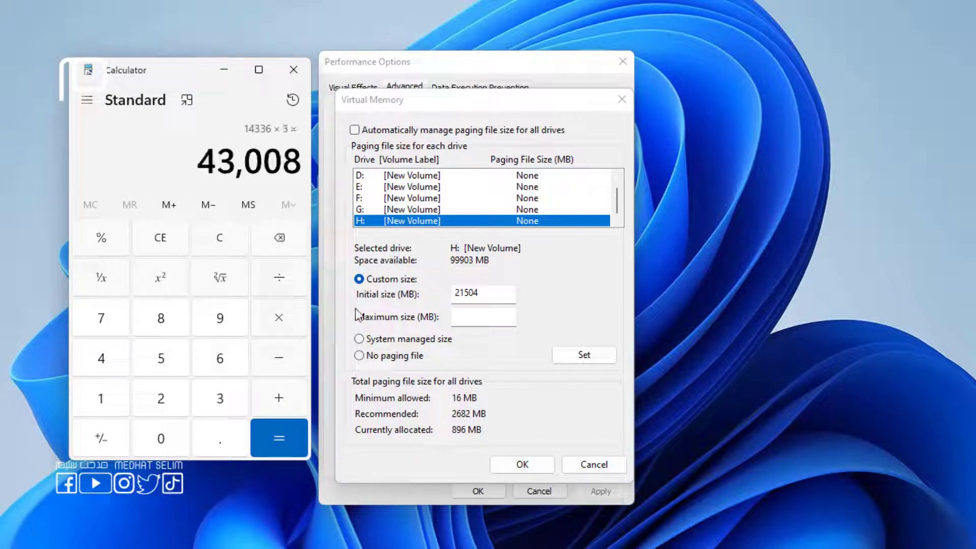
{"action": "left_click", "coordinate": [482, 321]}
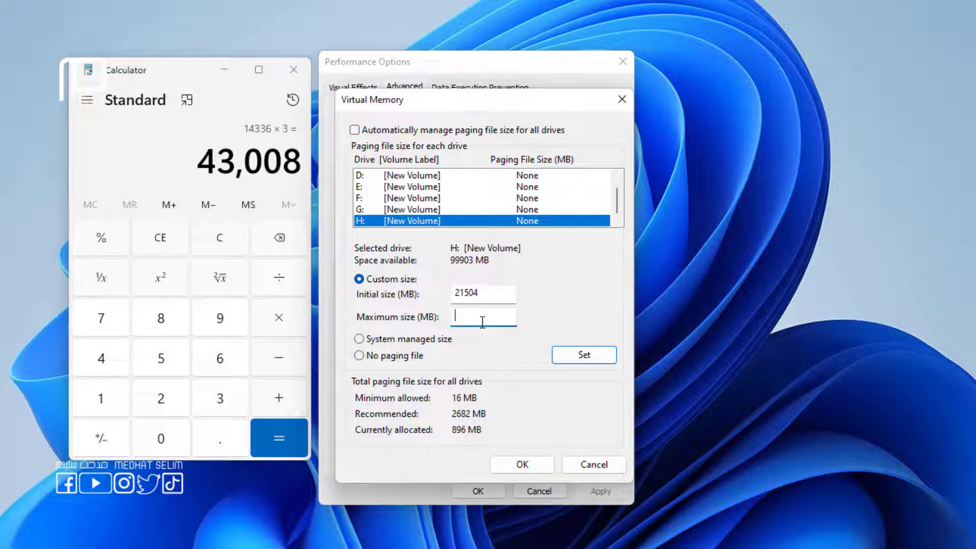
{"action": "type", "text": "43008"}
Clear Calculator and calculate 8 × 8192 × 1.5.
{"action": "left_click", "coordinate": [201, 168]}
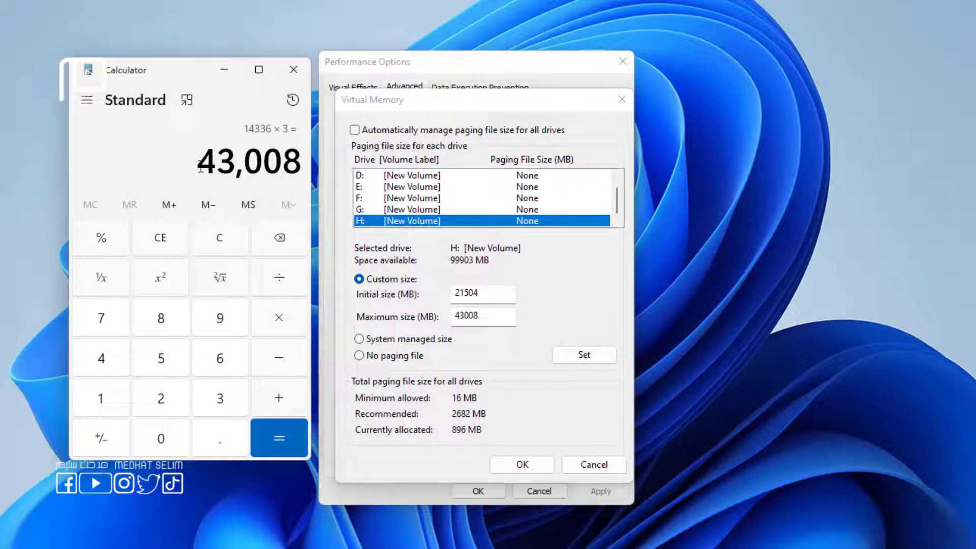
{"action": "key", "text": "Escape"}
{"action": "key", "text": "alt+Tab"}
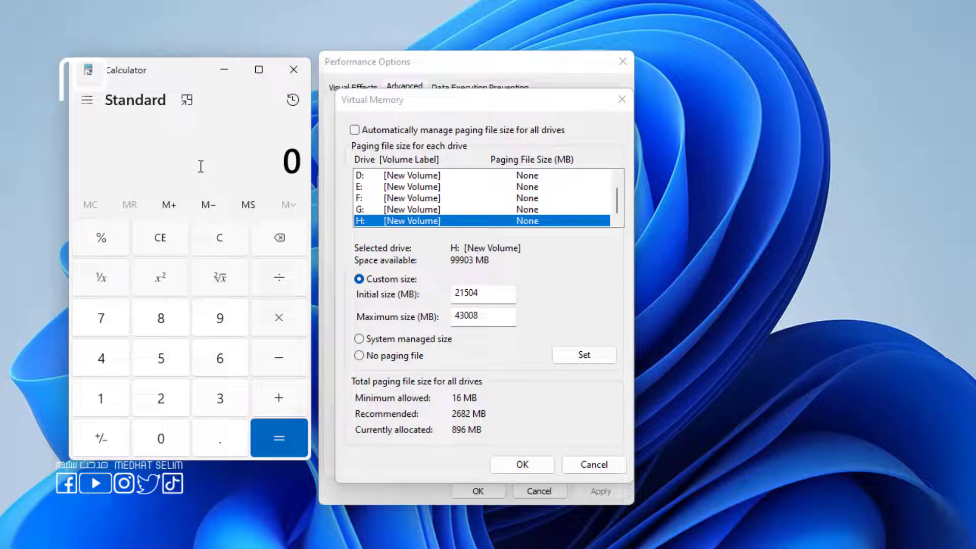
{"action": "type", "text": "8"}
{"action": "key", "text": "asterisk"}
{"action": "key", "text": "Delete"}
{"action": "type", "text": "8,192"}
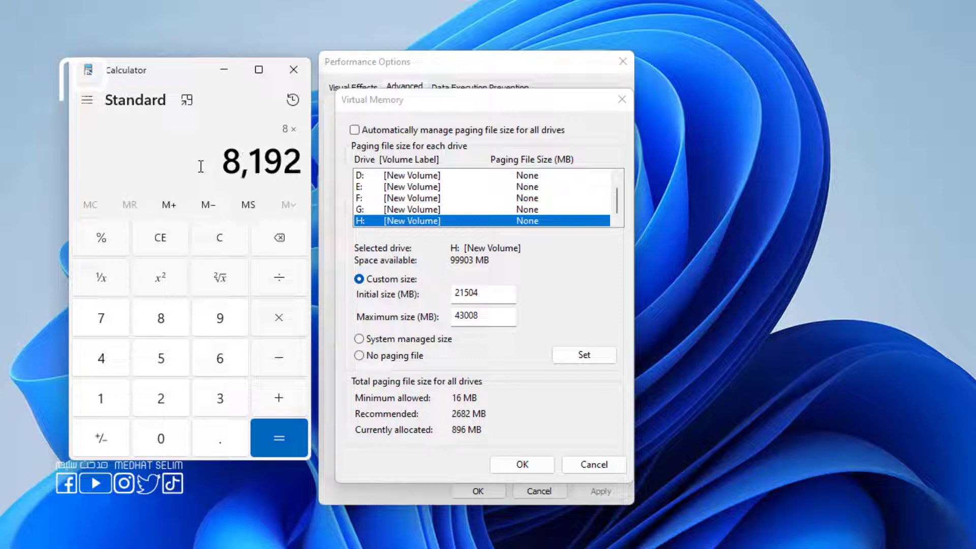
{"action": "key", "text": "asterisk"}
{"action": "type", "text": "1.5"}
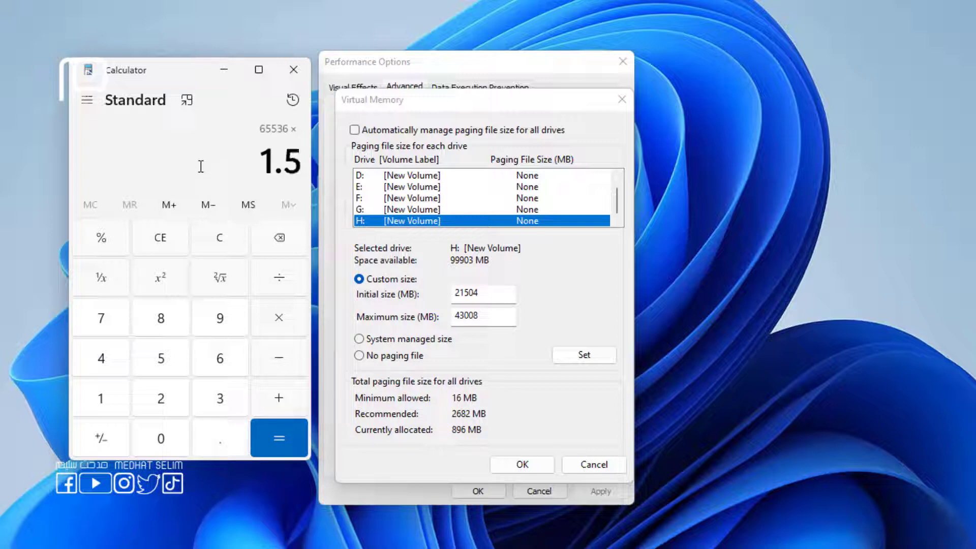
{"action": "key", "text": "Return"}
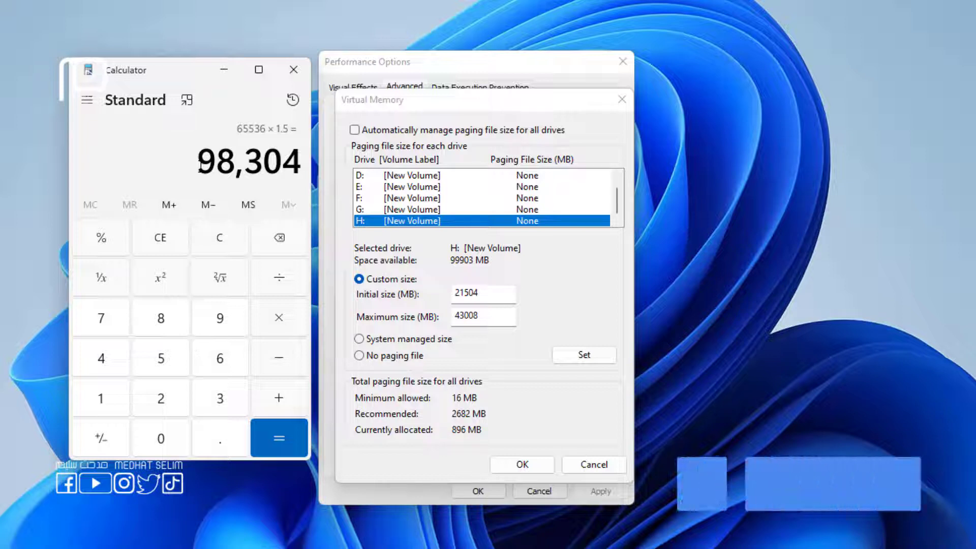
Clear Calculator and calculate 4096 × 1.5 as the initial size example for a smaller RAM.
{"action": "key", "text": "Escape"}
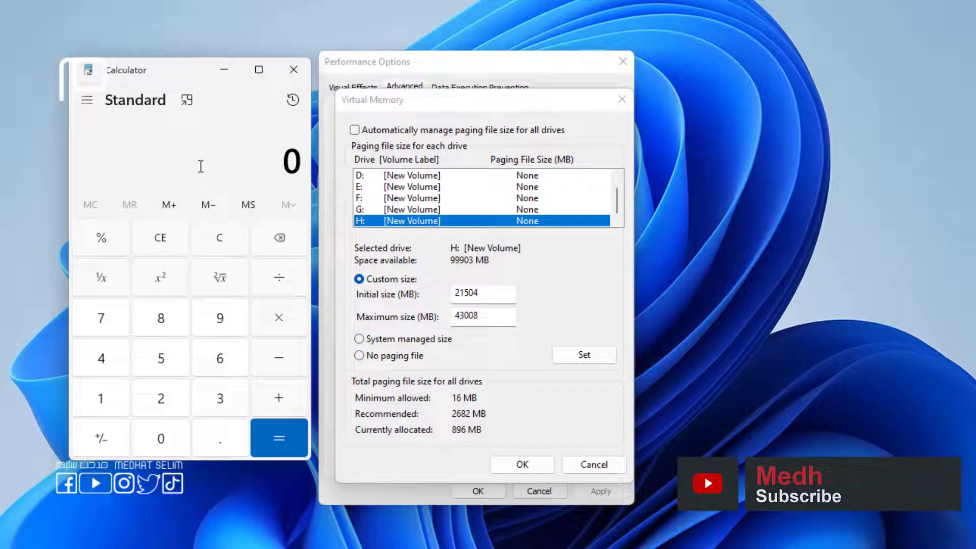
{"action": "key", "text": "4"}
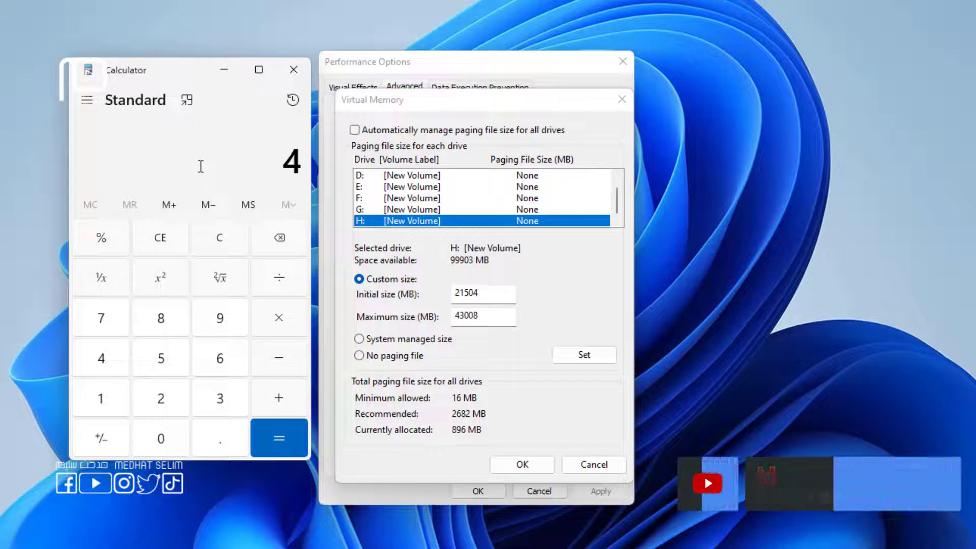
{"action": "key", "text": "0"}
{"action": "key", "text": "9"}
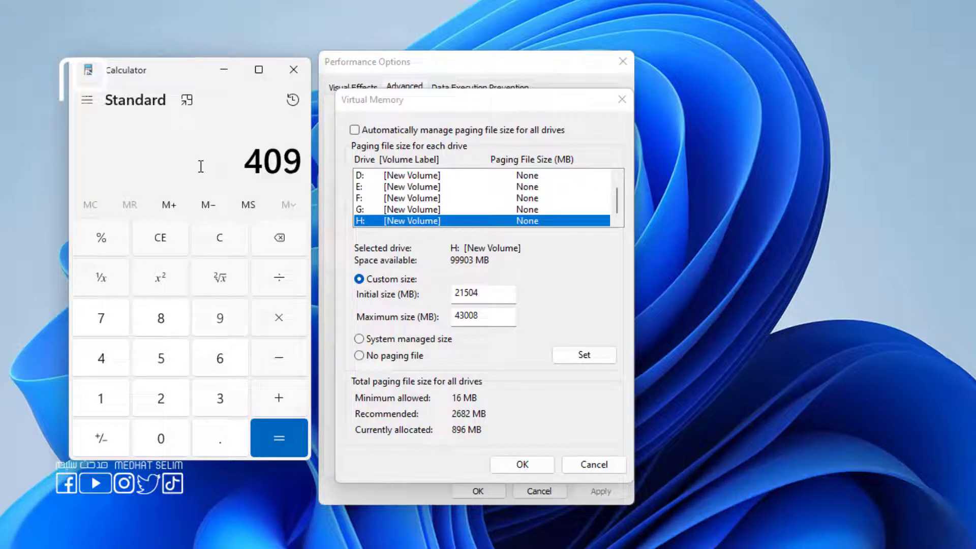
{"action": "key", "text": "6"}
{"action": "key", "text": "asterisk"}
{"action": "key", "text": "1"}
{"action": "key", "text": "period"}
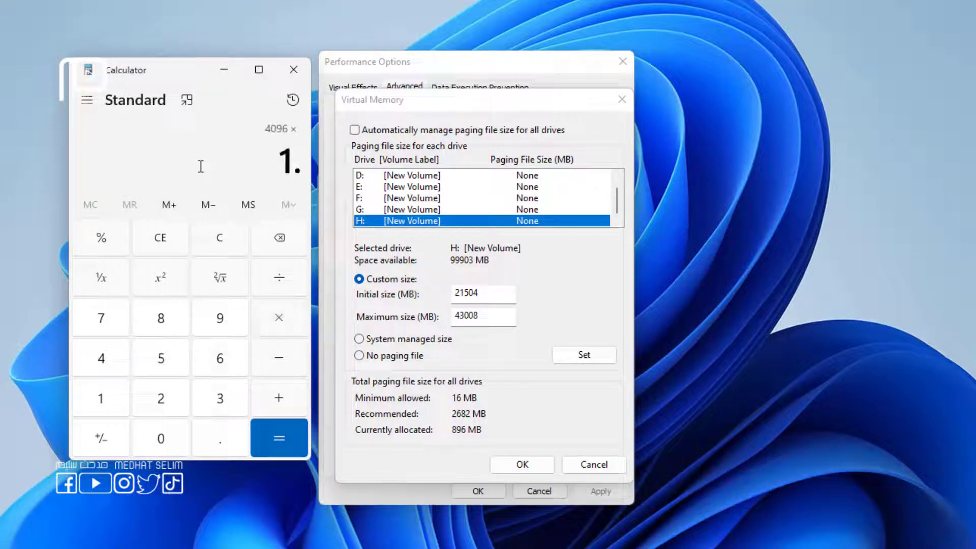
{"action": "key", "text": "5"}
{"action": "key", "text": "Return"}
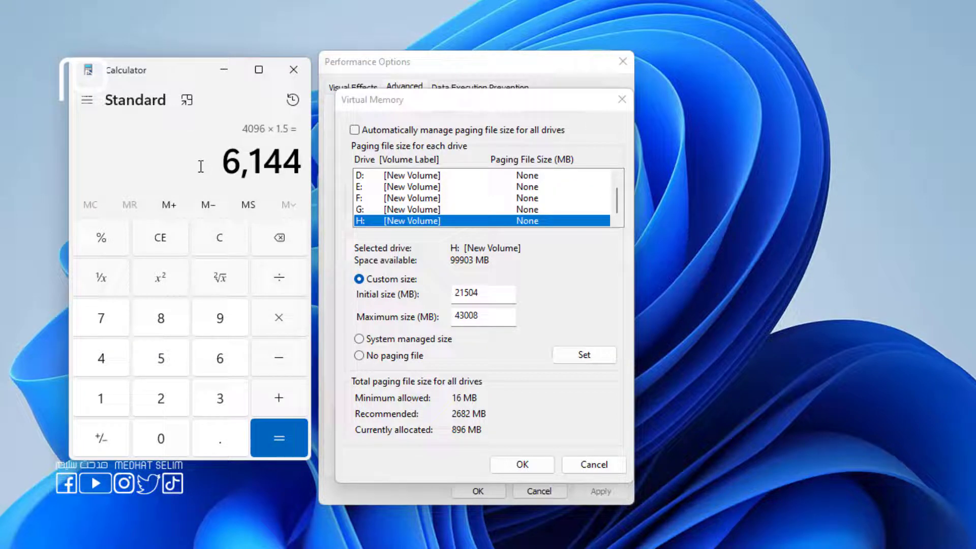
{"action": "key", "text": "Escape"}
{"action": "key", "text": "4"}
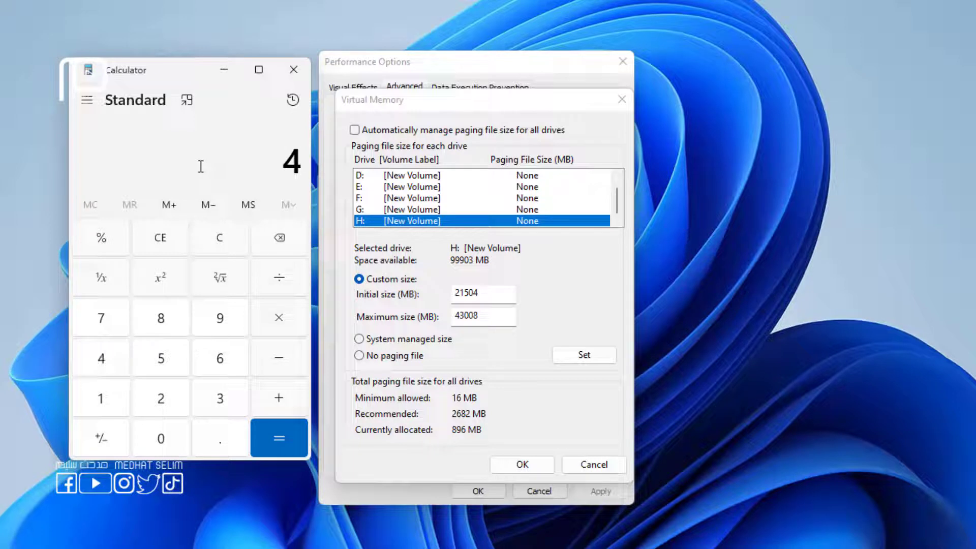
{"action": "key", "text": "0"}
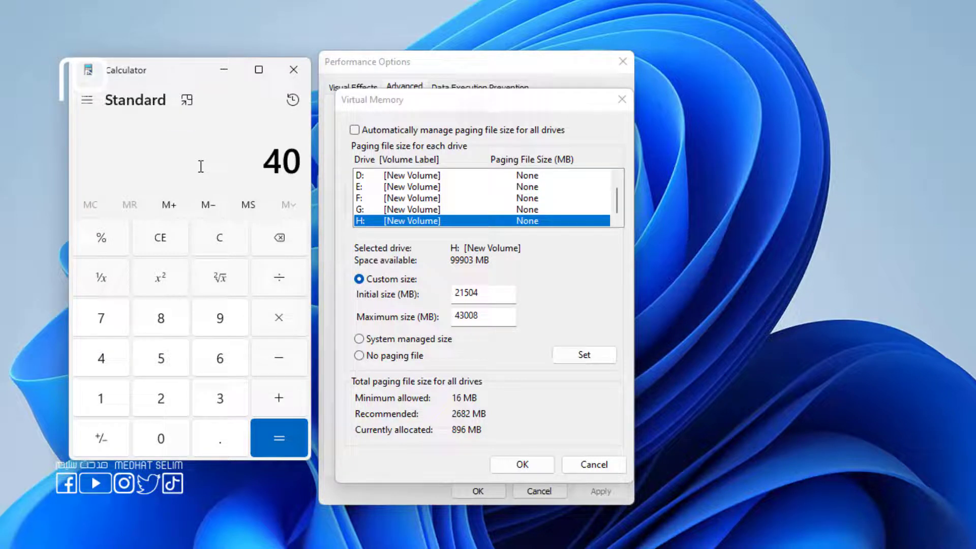
{"action": "key", "text": "9"}
{"action": "key", "text": "6"}
{"action": "key", "text": "plus"}
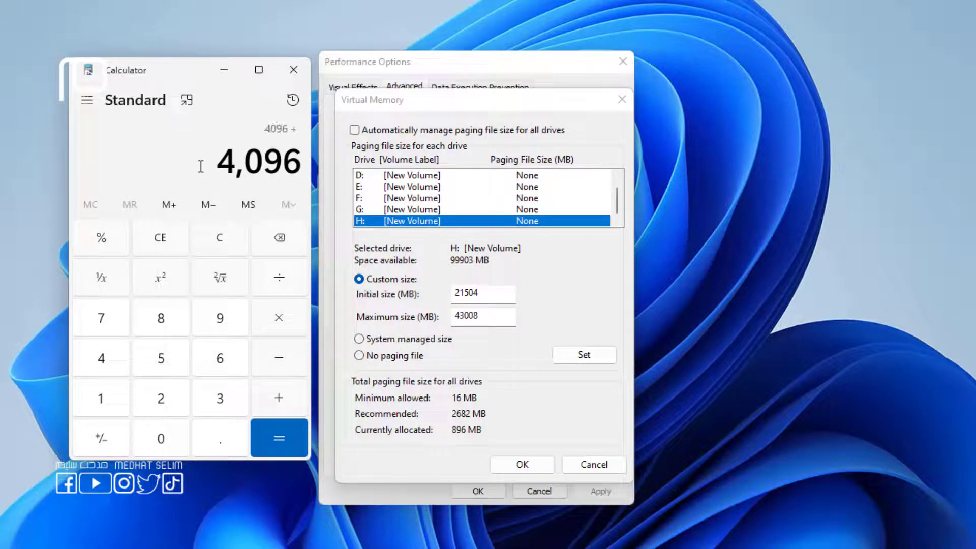
{"action": "key", "text": "3"}
{"action": "key", "text": "Return"}
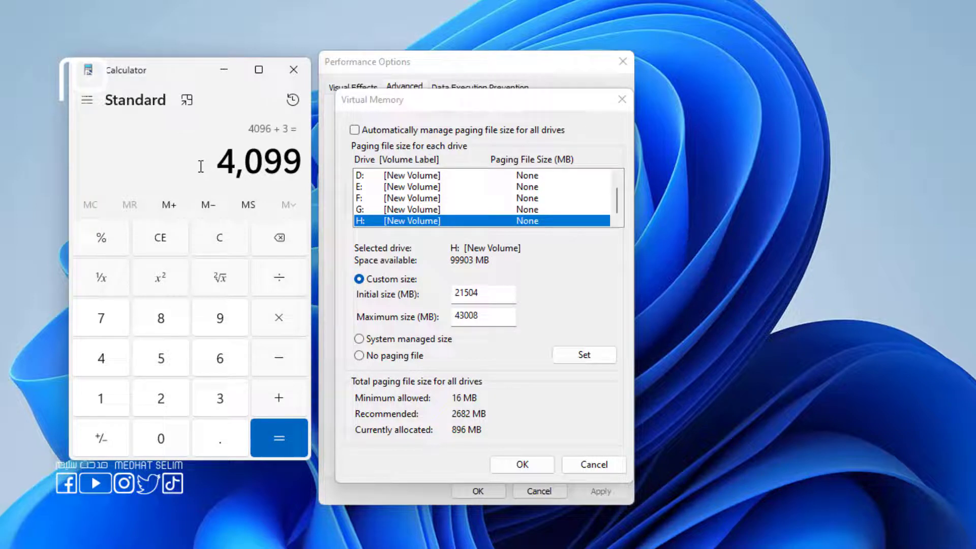
{"action": "key", "text": "Escape"}
{"action": "type", "text": "7"}
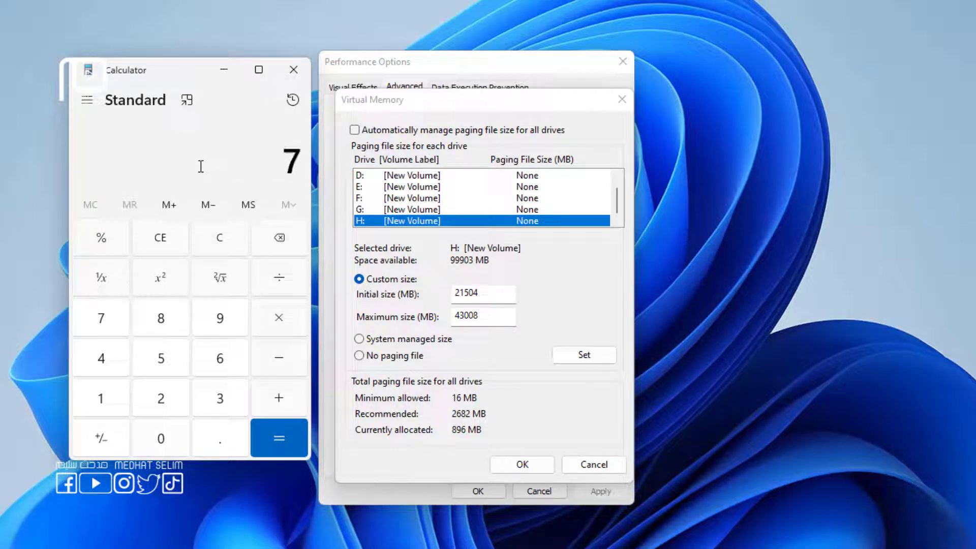
{"action": "type", "text": ",069"}
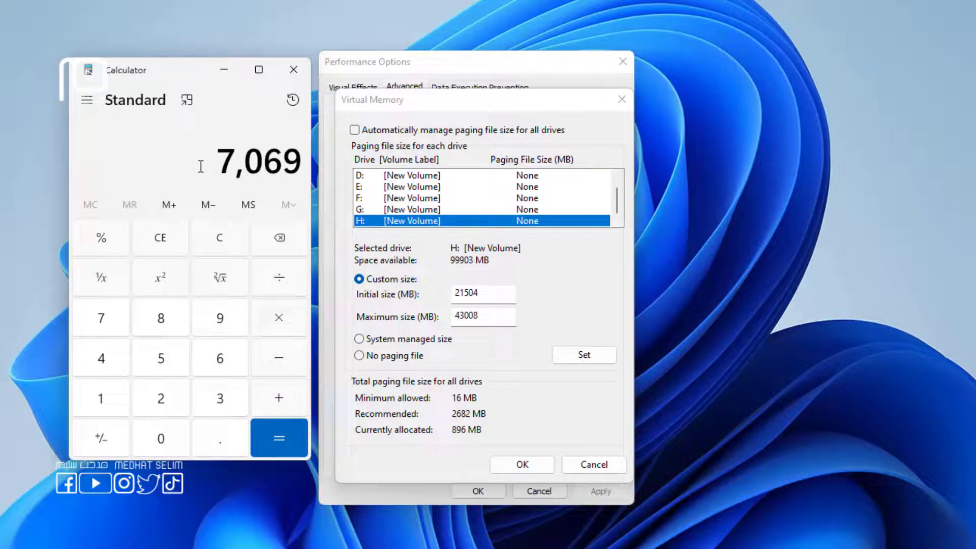
{"action": "key", "text": "BackSpace"}
{"action": "key", "text": "BackSpace"}
{"action": "key", "text": "BackSpace"}
{"action": "key", "text": "BackSpace"}
Calculate 4096 × 3 as the maximum size example and close Calculator.
{"action": "type", "text": "4"}
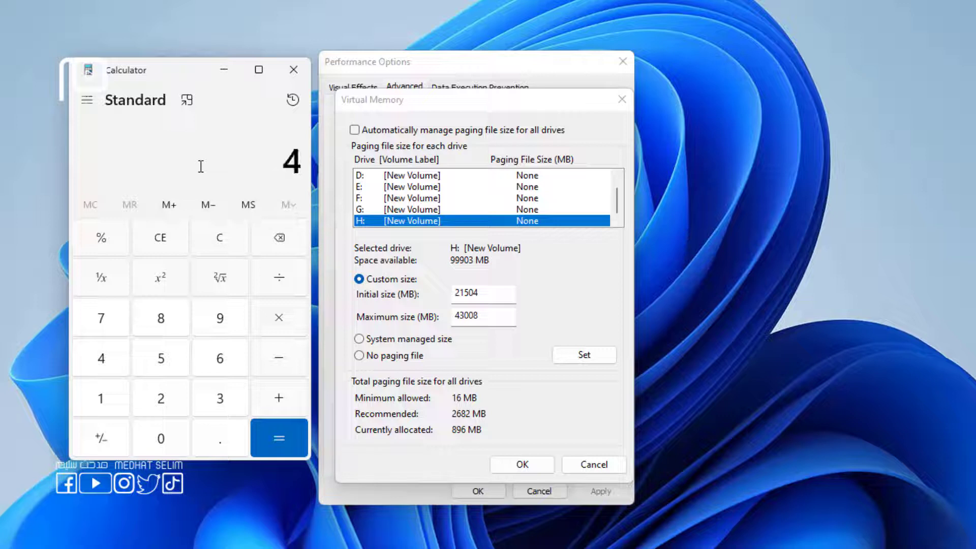
{"action": "type", "text": ",096"}
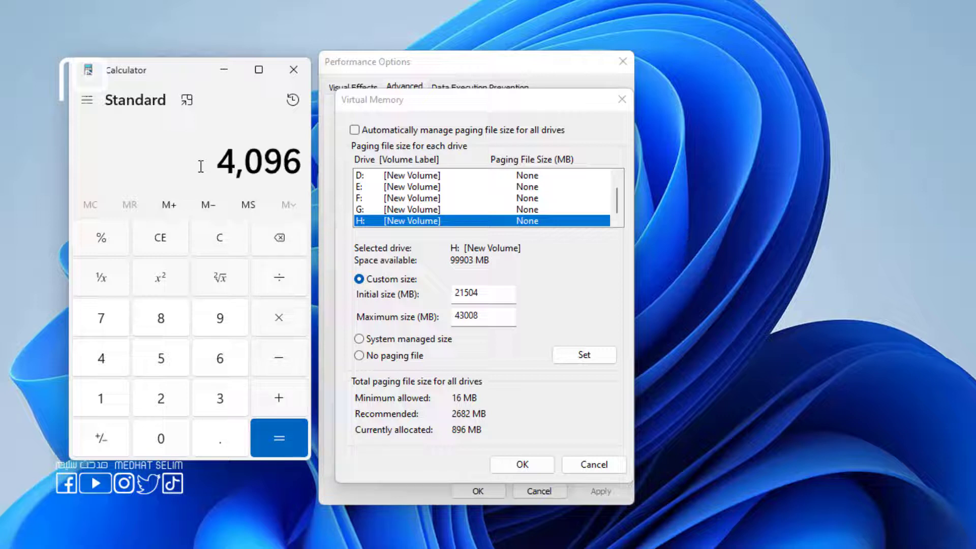
{"action": "key", "text": "asterisk"}
{"action": "type", "text": "3"}
{"action": "key", "text": "Return"}
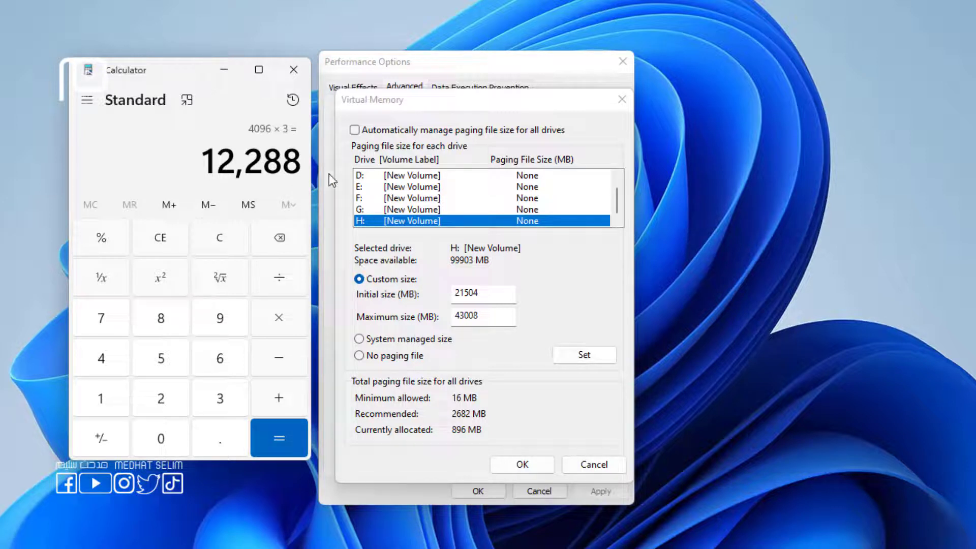
{"action": "left_click", "coordinate": [289, 71]}
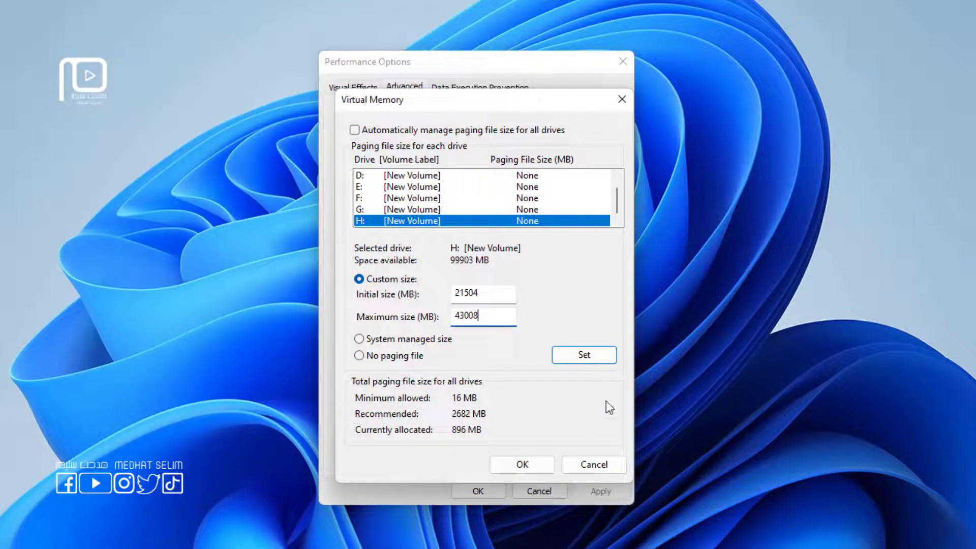
Assign the custom 21504–43008 MB paging file to drive H:, confirm the virtual memory settings and acknowledge the restart notice.
{"action": "left_click", "coordinate": [583, 358]}
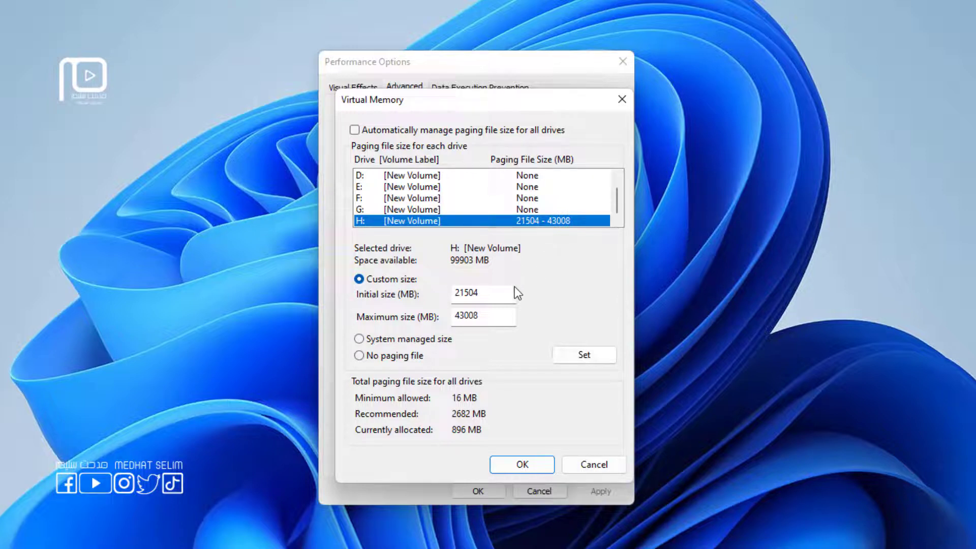
{"action": "left_click", "coordinate": [587, 356]}
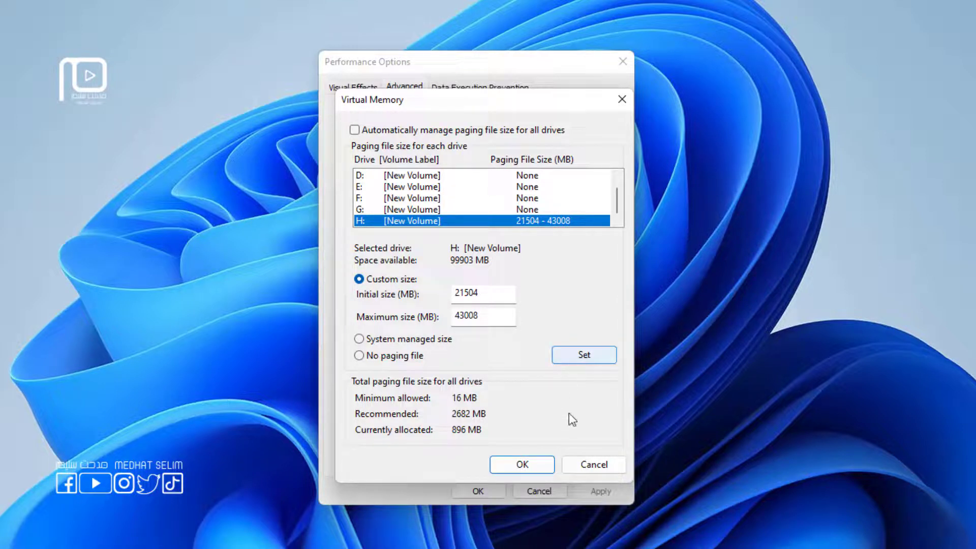
{"action": "left_click", "coordinate": [521, 466]}
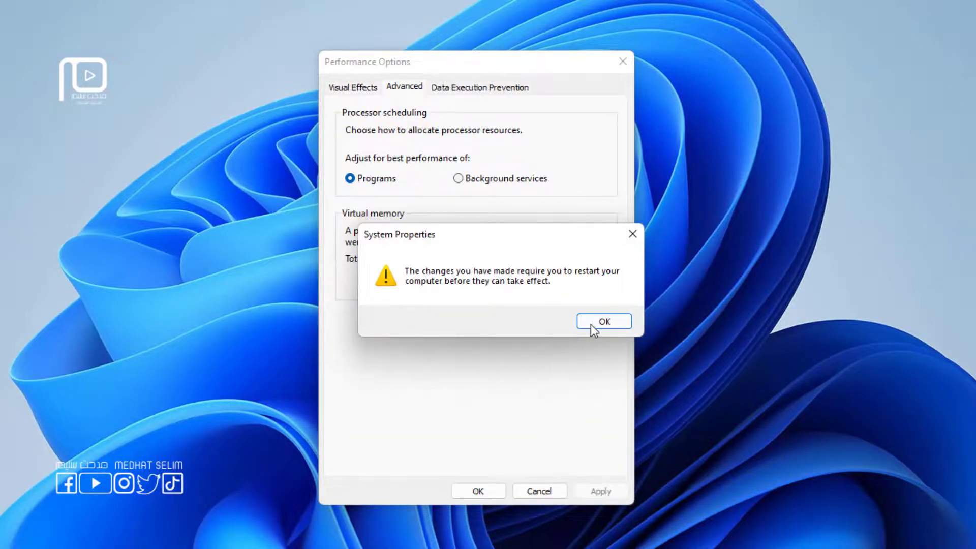
{"action": "left_click", "coordinate": [592, 322]}
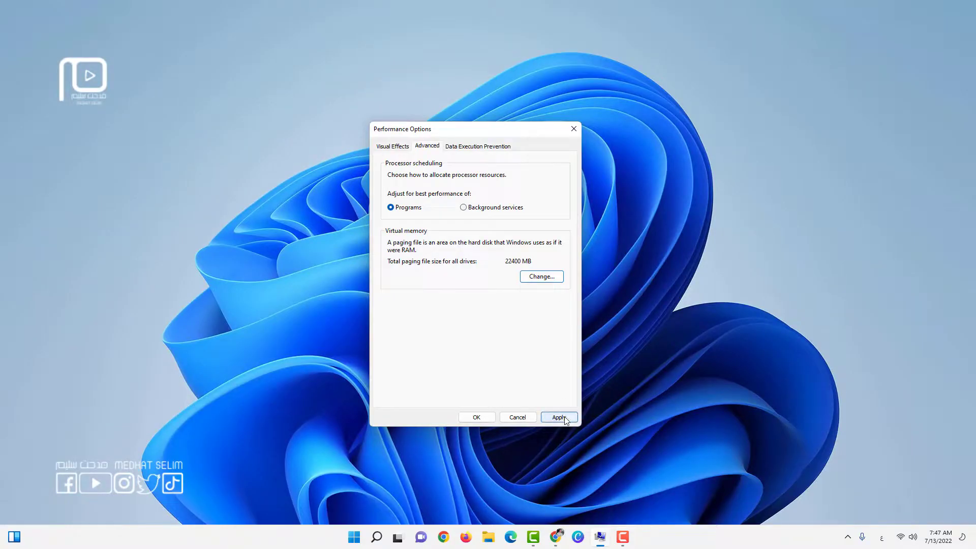
Apply the performance options and close both the Performance Options and System Properties dialogs with their changes accepted.
{"action": "left_click", "coordinate": [565, 418]}
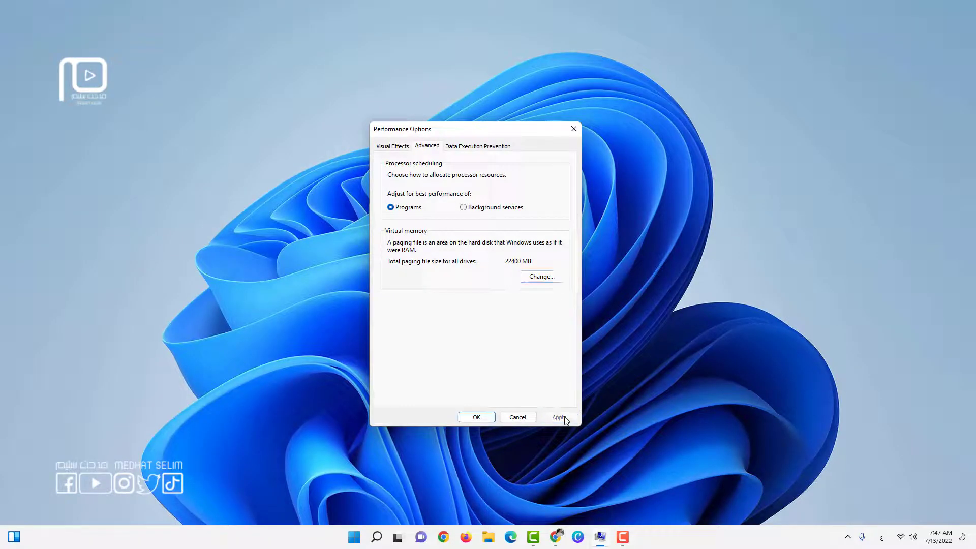
{"action": "left_click", "coordinate": [477, 417]}
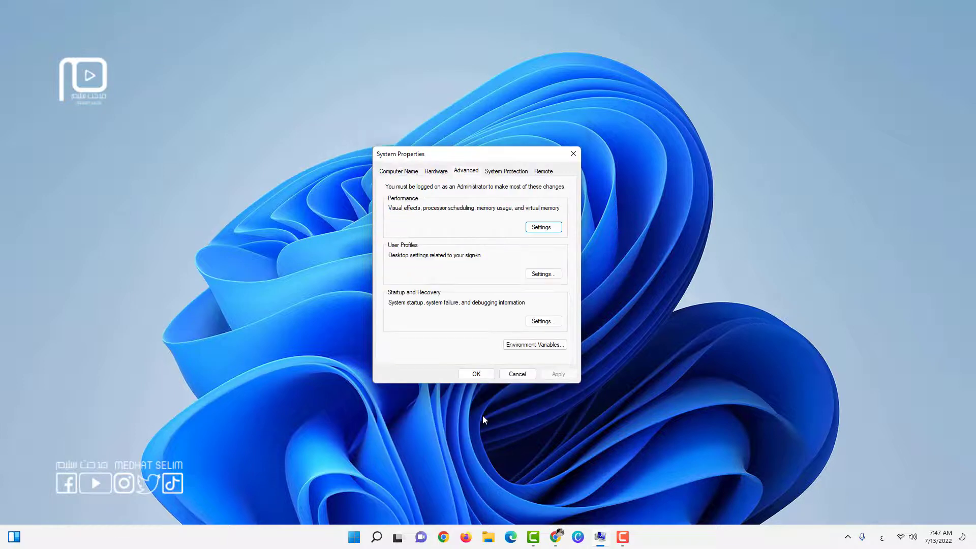
{"action": "left_click", "coordinate": [476, 375]}
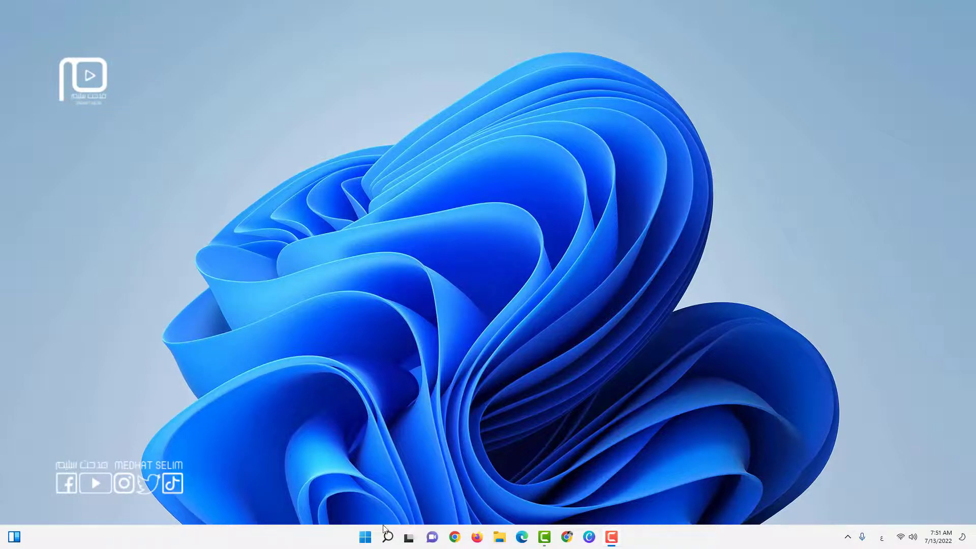
Open the advanced system settings from the system's About page in Settings and centre the System Properties dialog over the window.
{"action": "left_click", "coordinate": [365, 537]}
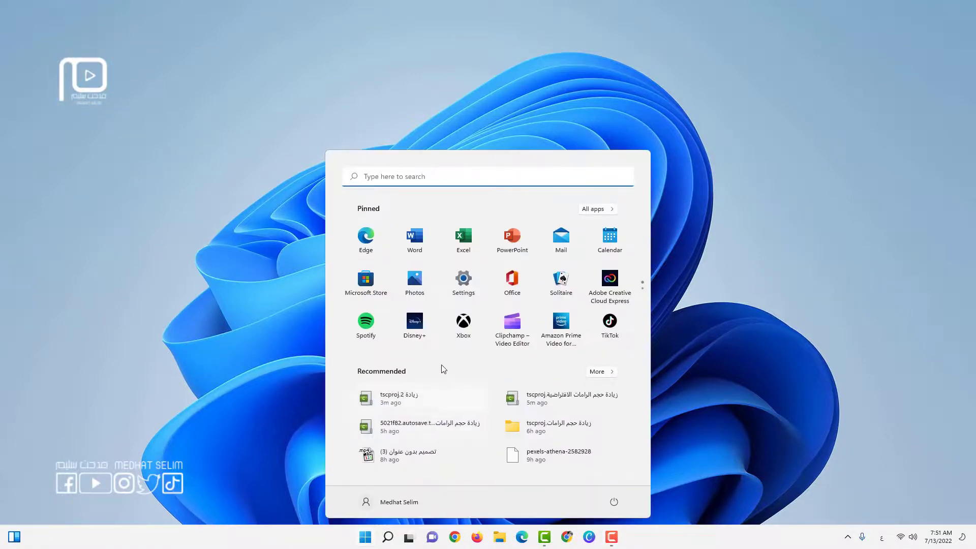
{"action": "left_click", "coordinate": [462, 280]}
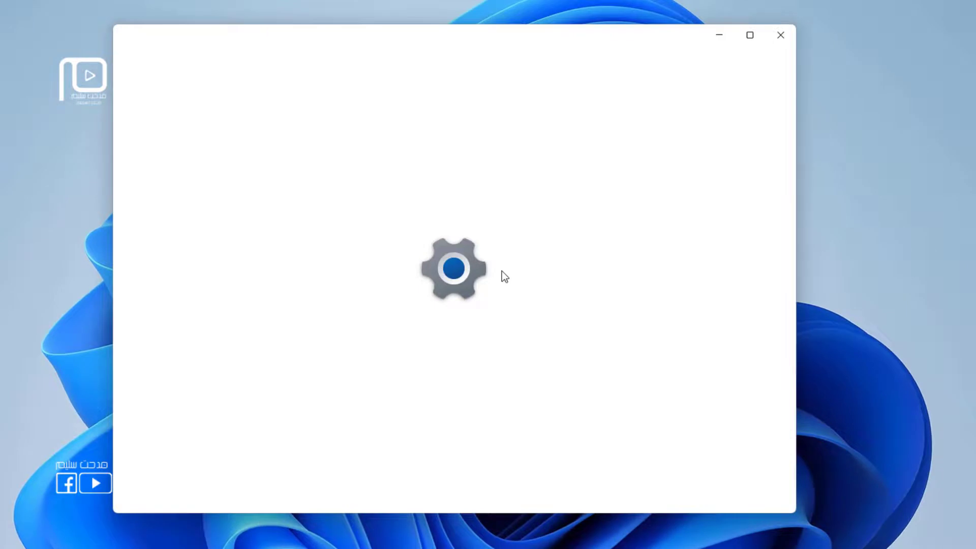
{"action": "scroll", "coordinate": [501, 330], "scroll_direction": "down", "scroll_amount": 5}
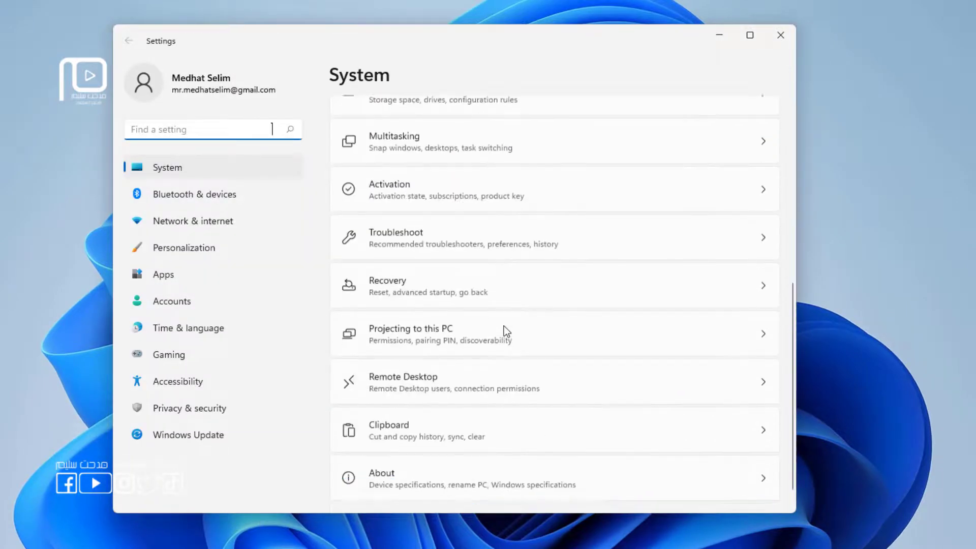
{"action": "scroll", "coordinate": [504, 331], "scroll_direction": "down", "scroll_amount": 1}
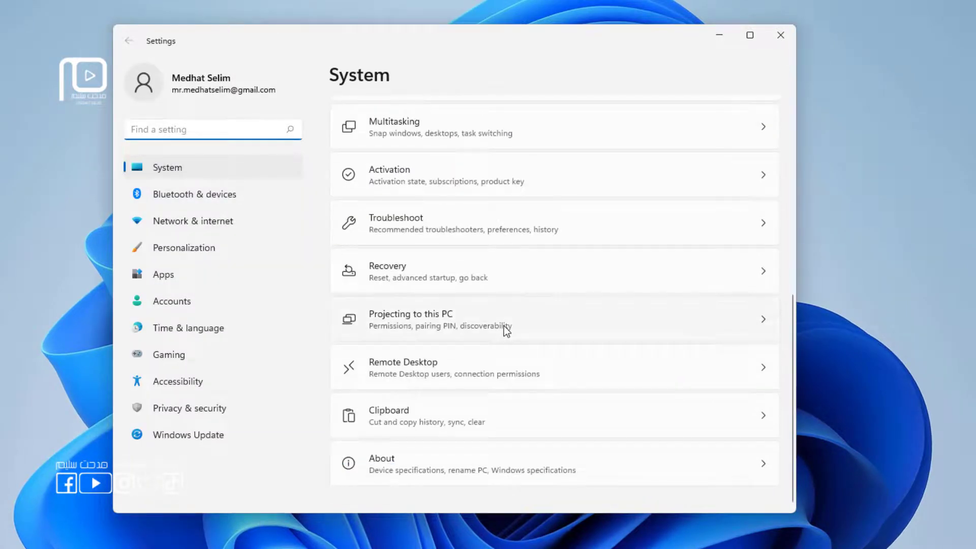
{"action": "left_click", "coordinate": [478, 470]}
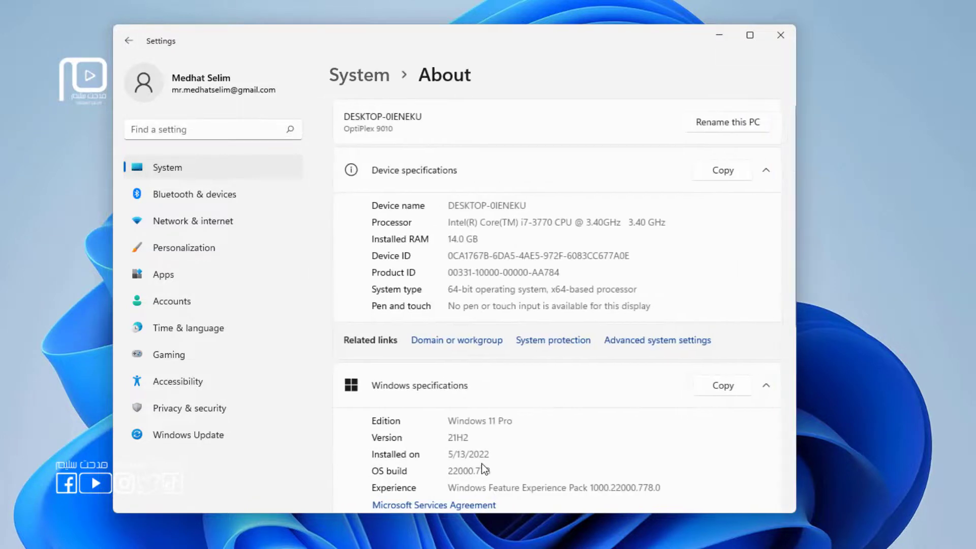
{"action": "left_click", "coordinate": [656, 341]}
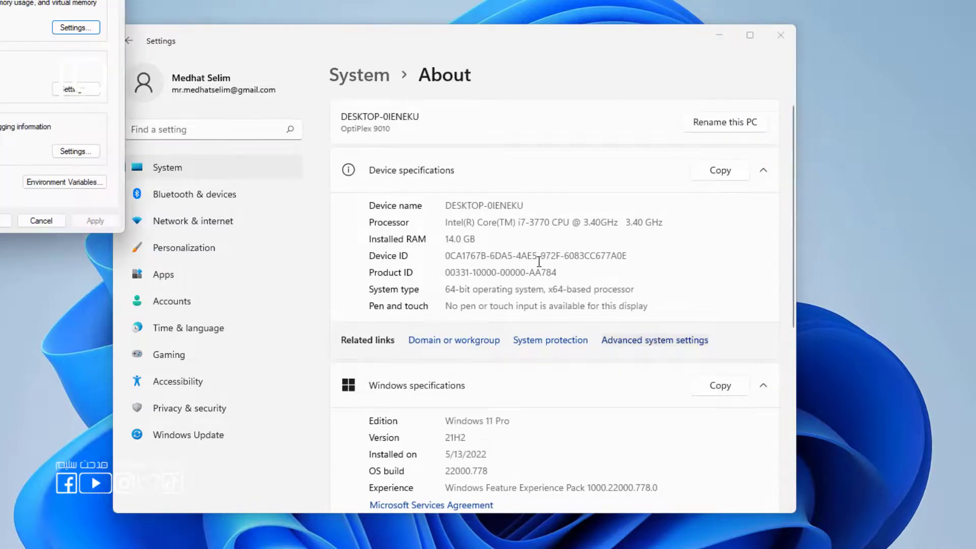
{"action": "left_click_drag", "start_coordinate": [18, 0], "coordinate": [449, 102]}
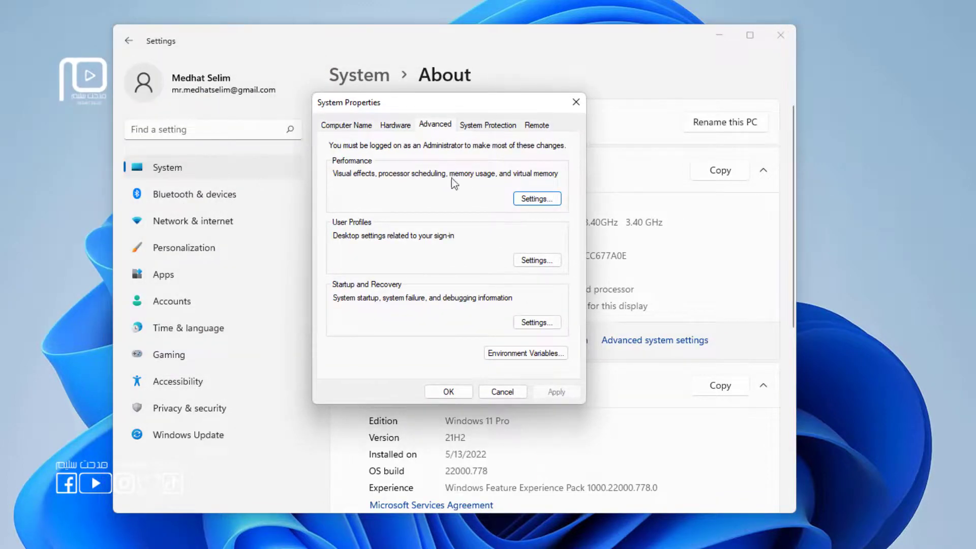
Open the advanced performance options that hold the virtual memory settings and move the dialog higher on the screen.
{"action": "left_click", "coordinate": [541, 200]}
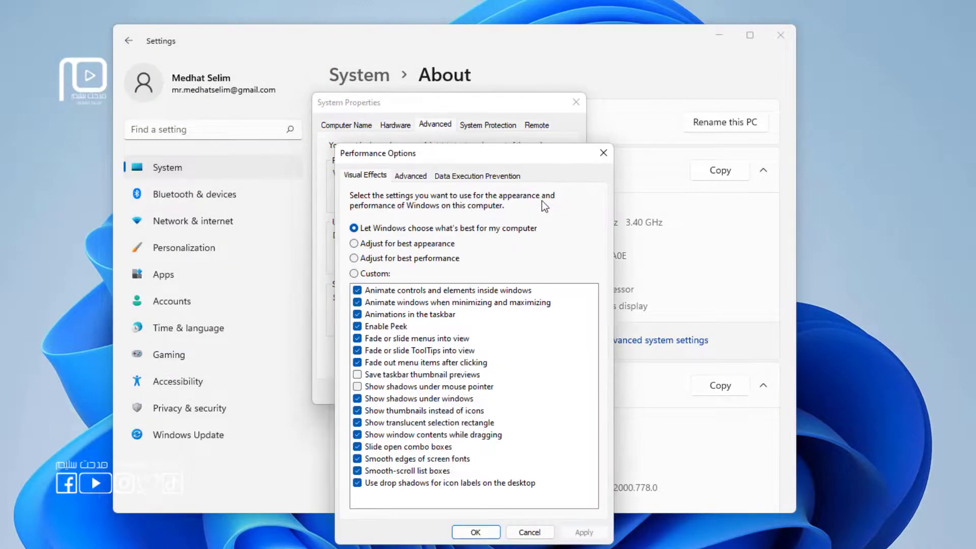
{"action": "left_click", "coordinate": [410, 176]}
{"action": "left_click_drag", "start_coordinate": [445, 154], "coordinate": [422, 62]}
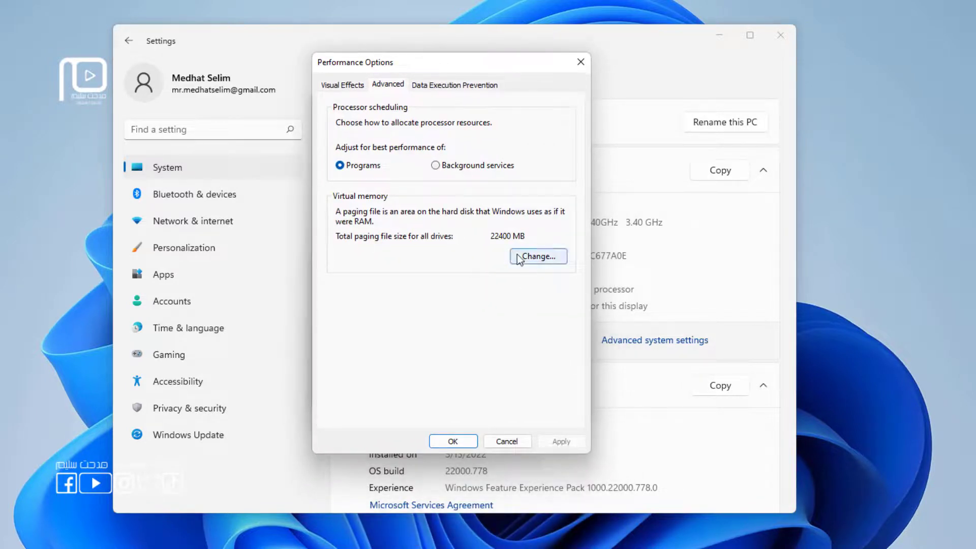